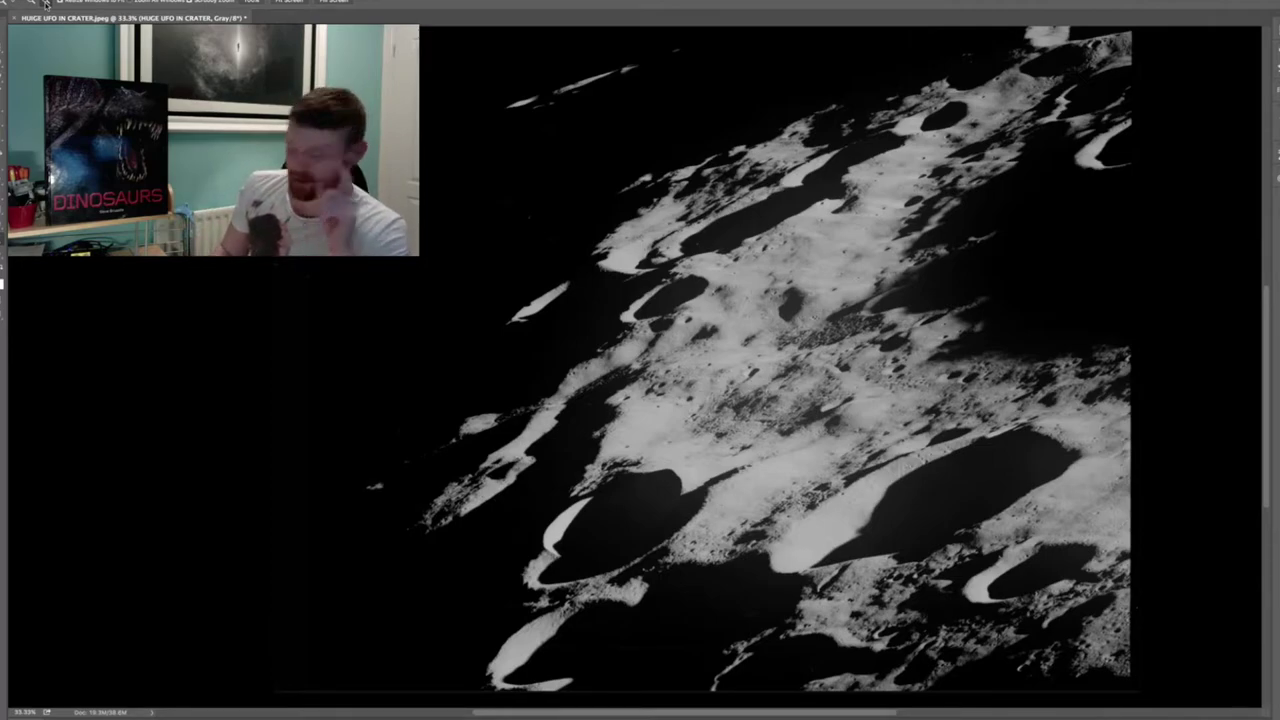
# Zoom from 33.3% to 100% on the large shadowed crater near the photo's middle
pyautogui.press('h')
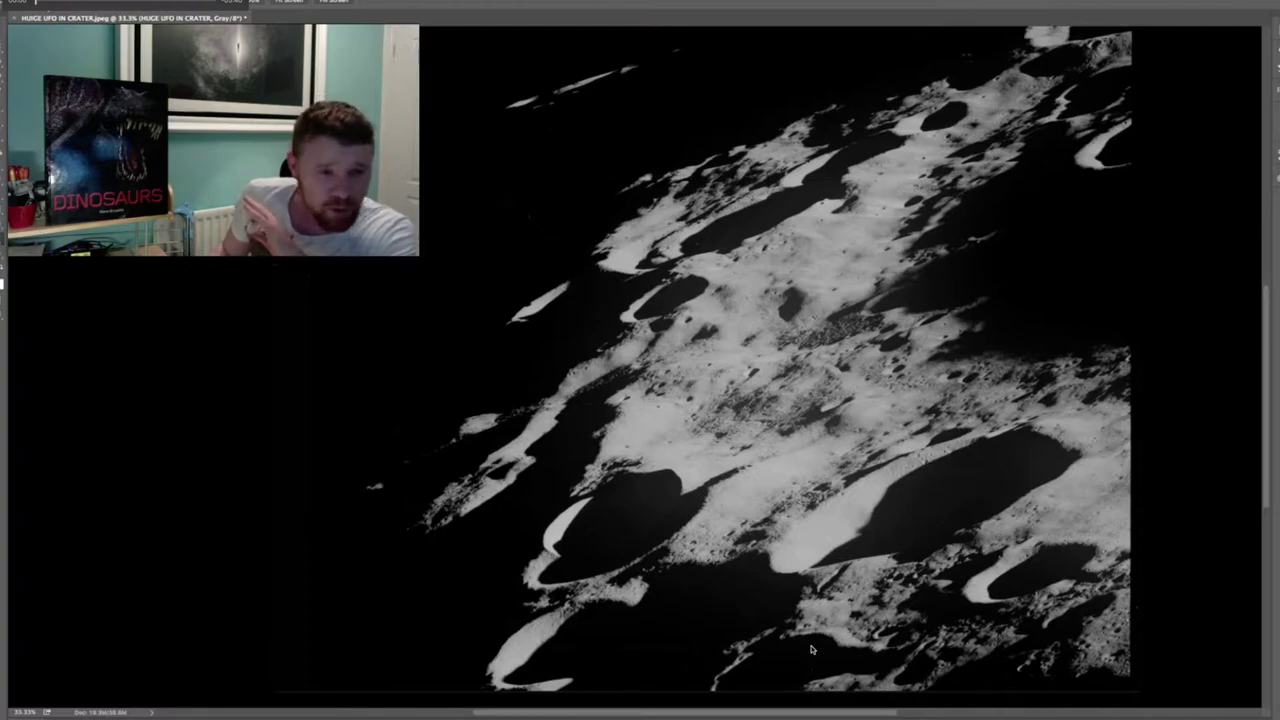
pyautogui.press('z')
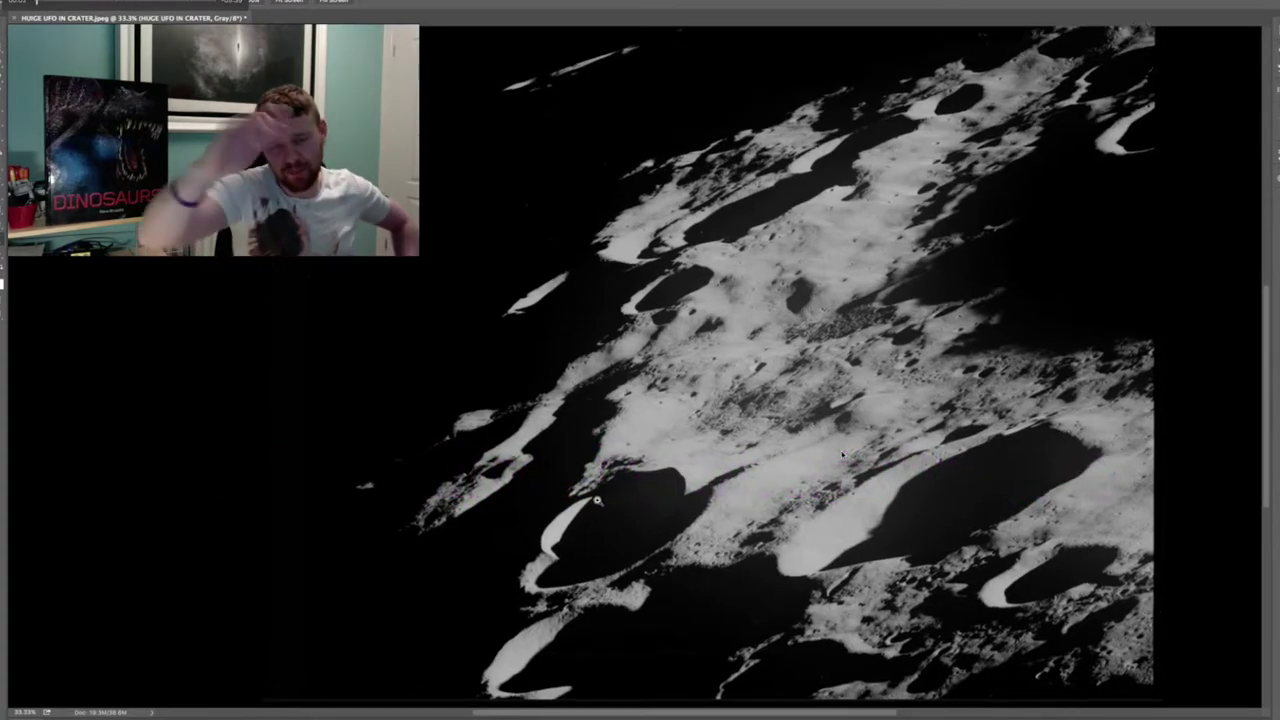
pyautogui.scroll(1, 830, 445)
pyautogui.scroll(1, 843, 455)
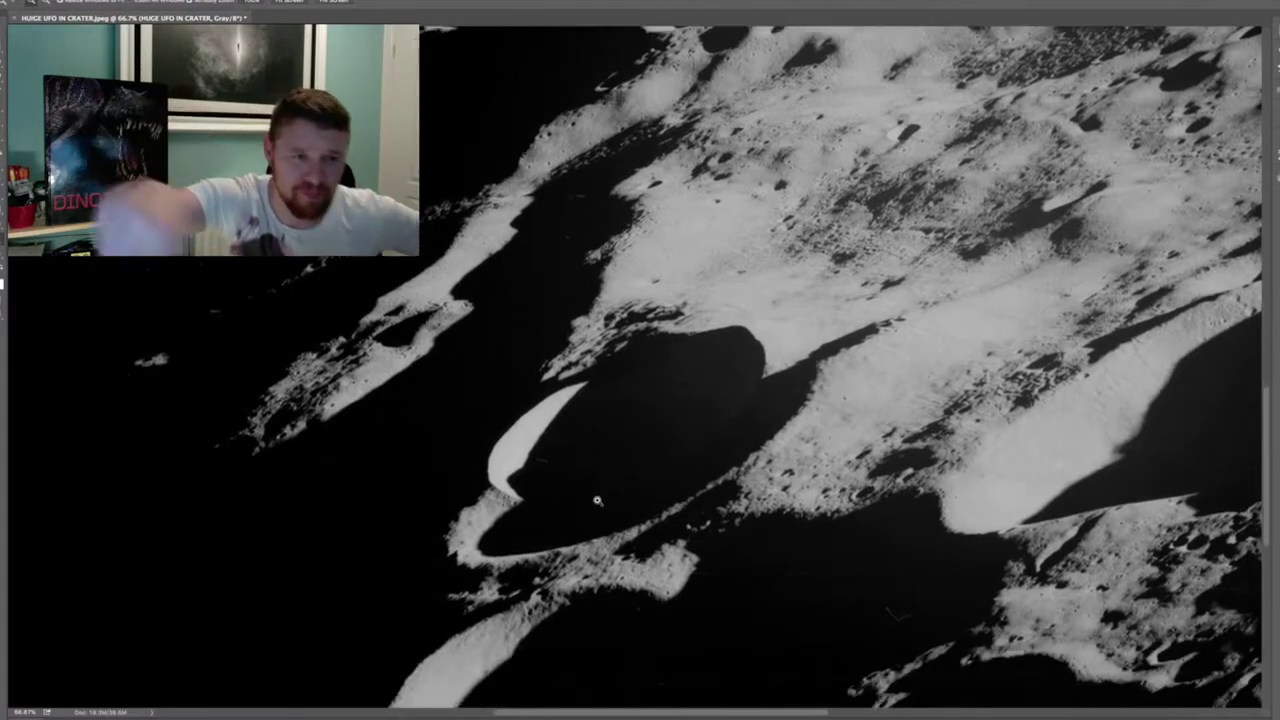
pyautogui.scroll(1, 625, 420)
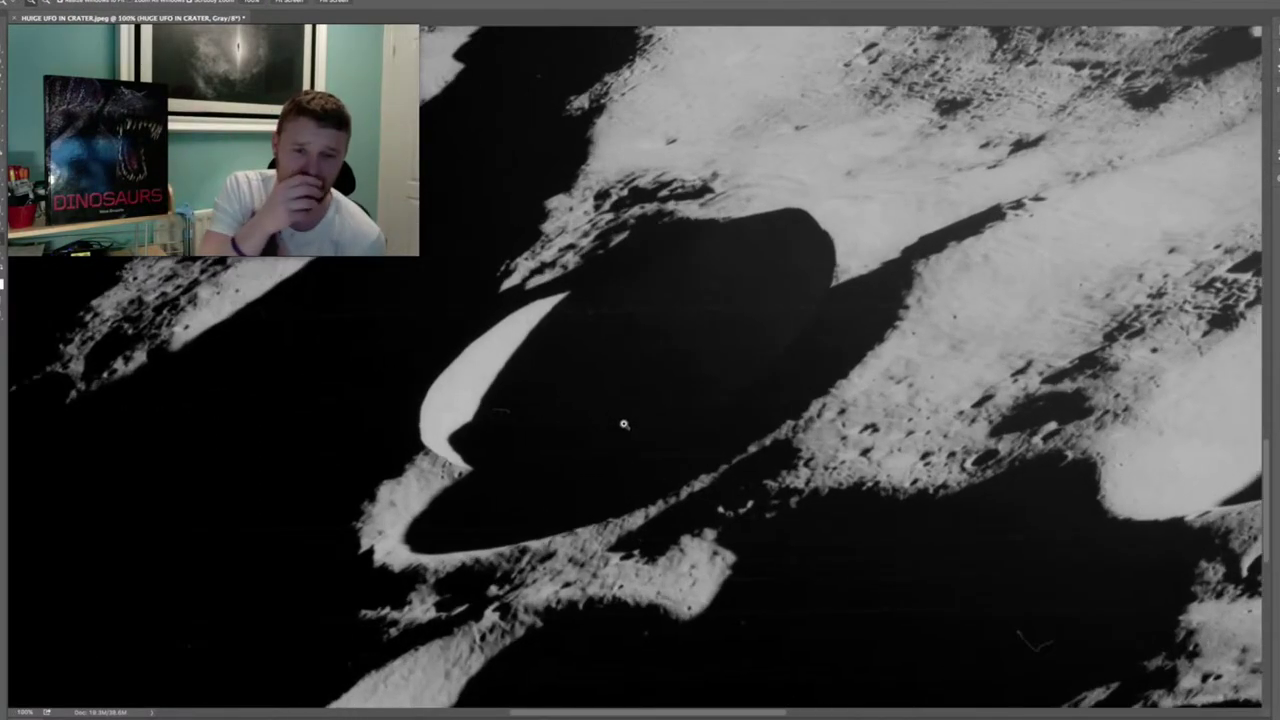
pyautogui.scroll(-1, 623, 425)
pyautogui.hscroll(-1, 623, 425)
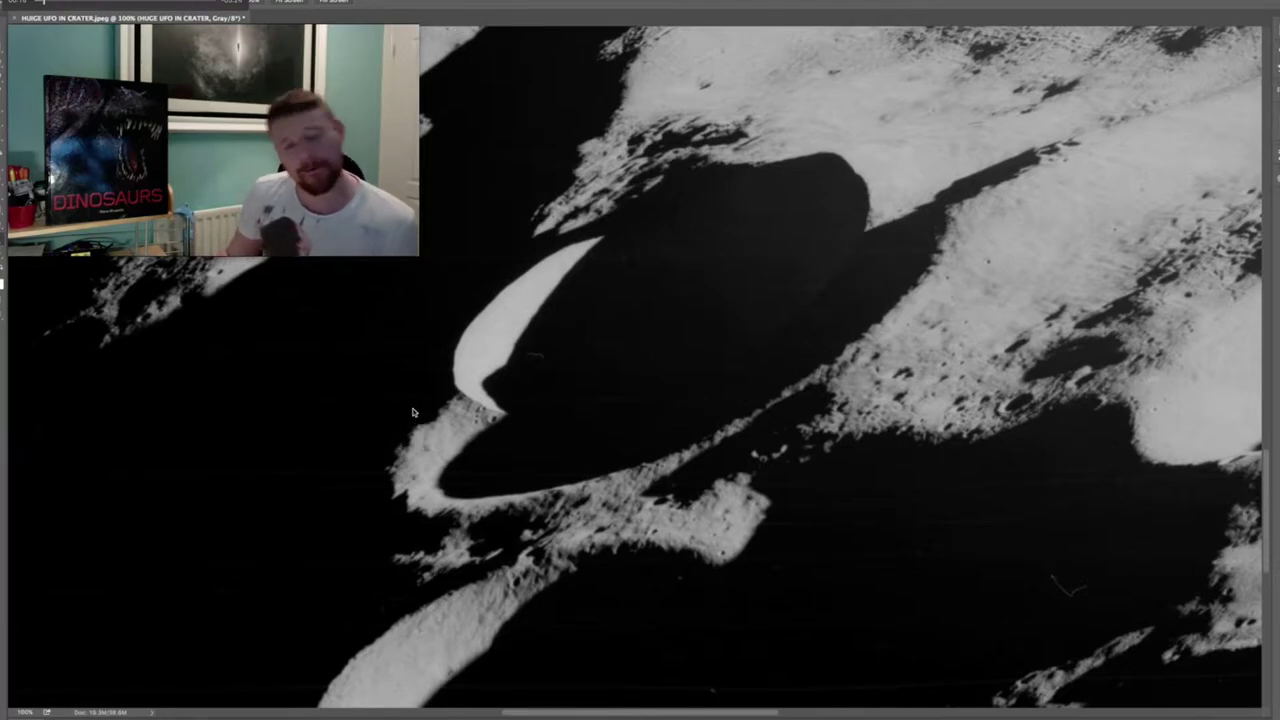
pyautogui.press('super+shift+l')
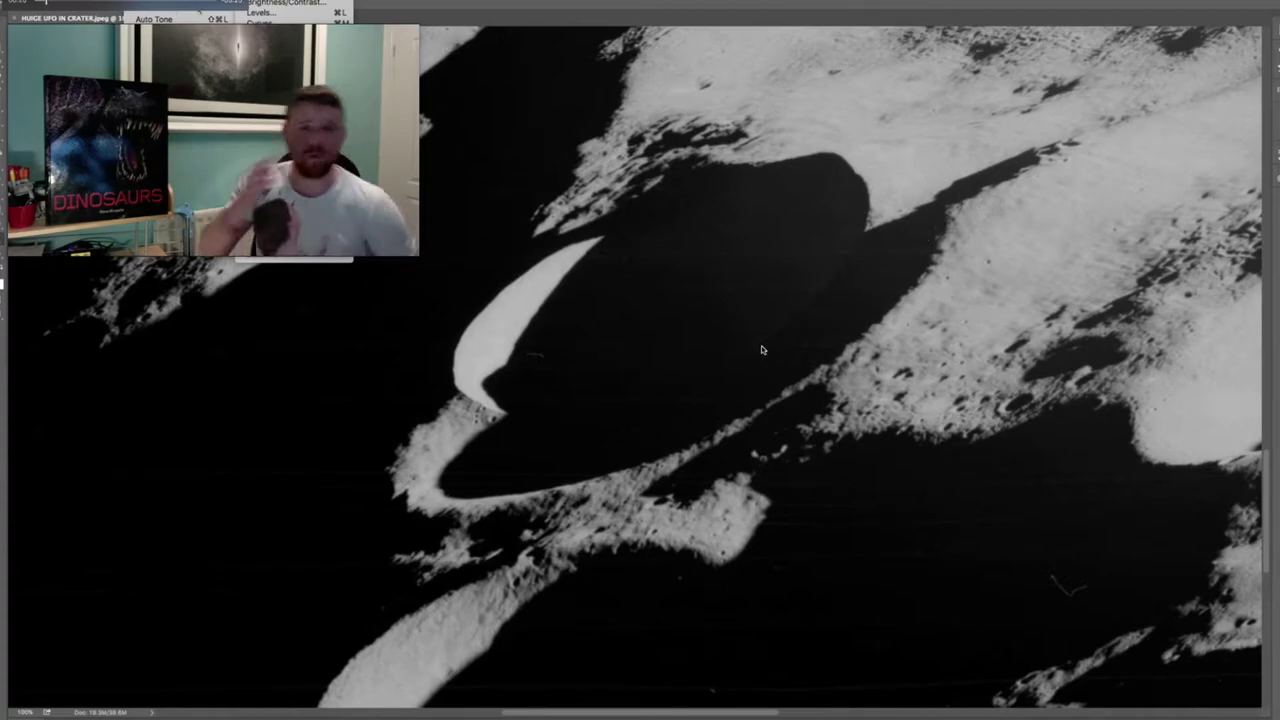
# Preview Brightness/Contrast on the crater photo with contrast -50 and brightness 50
pyautogui.click(280, 5)
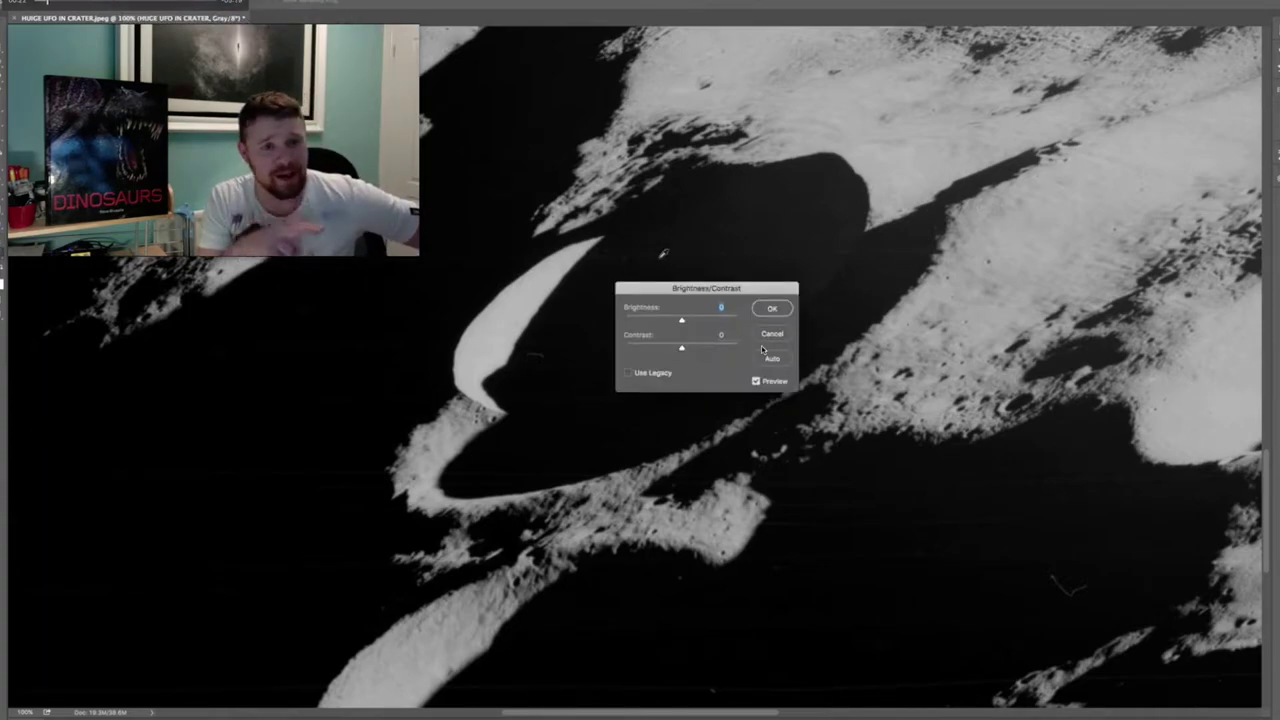
pyautogui.moveTo(704, 289)
pyautogui.mouseDown()
pyautogui.moveTo(973, 361)
pyautogui.moveTo(977, 394)
pyautogui.mouseUp()
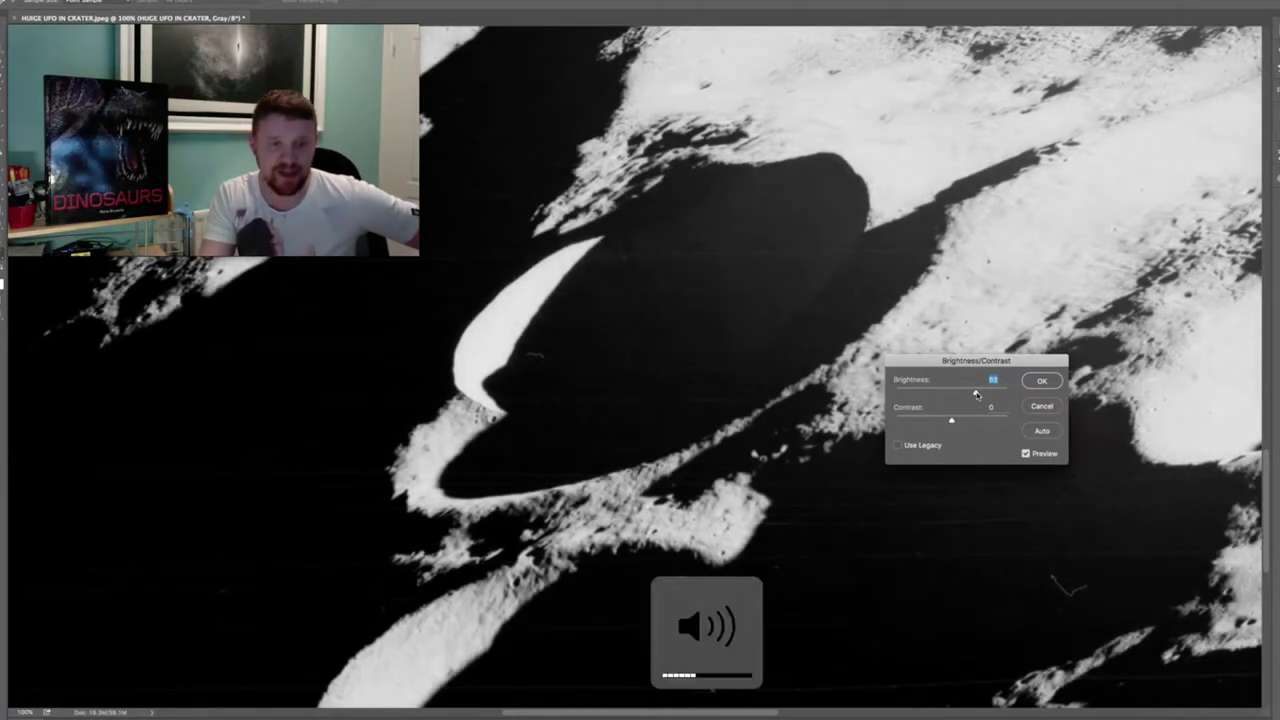
pyautogui.press('XF86AudioMute')
pyautogui.moveTo(951, 420)
pyautogui.mouseDown()
pyautogui.moveTo(963, 422)
pyautogui.moveTo(925, 422)
pyautogui.mouseUp()
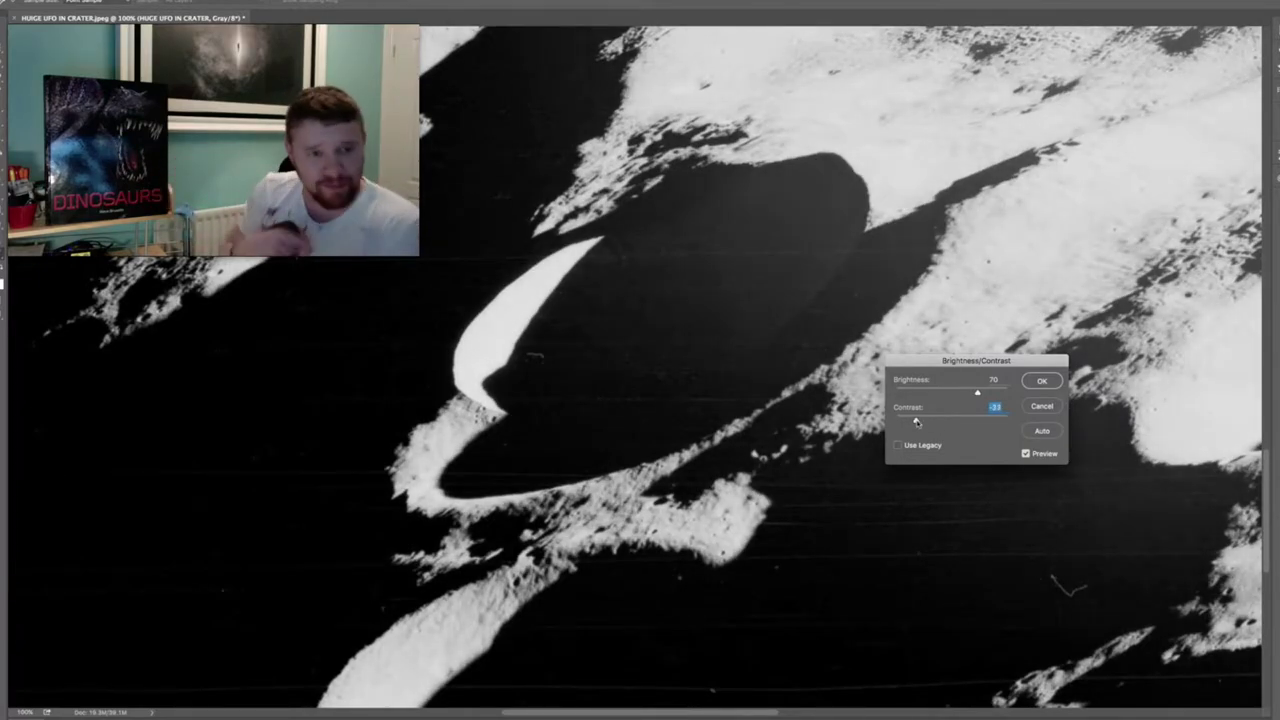
pyautogui.moveTo(925, 422); pyautogui.dragTo(934, 423)
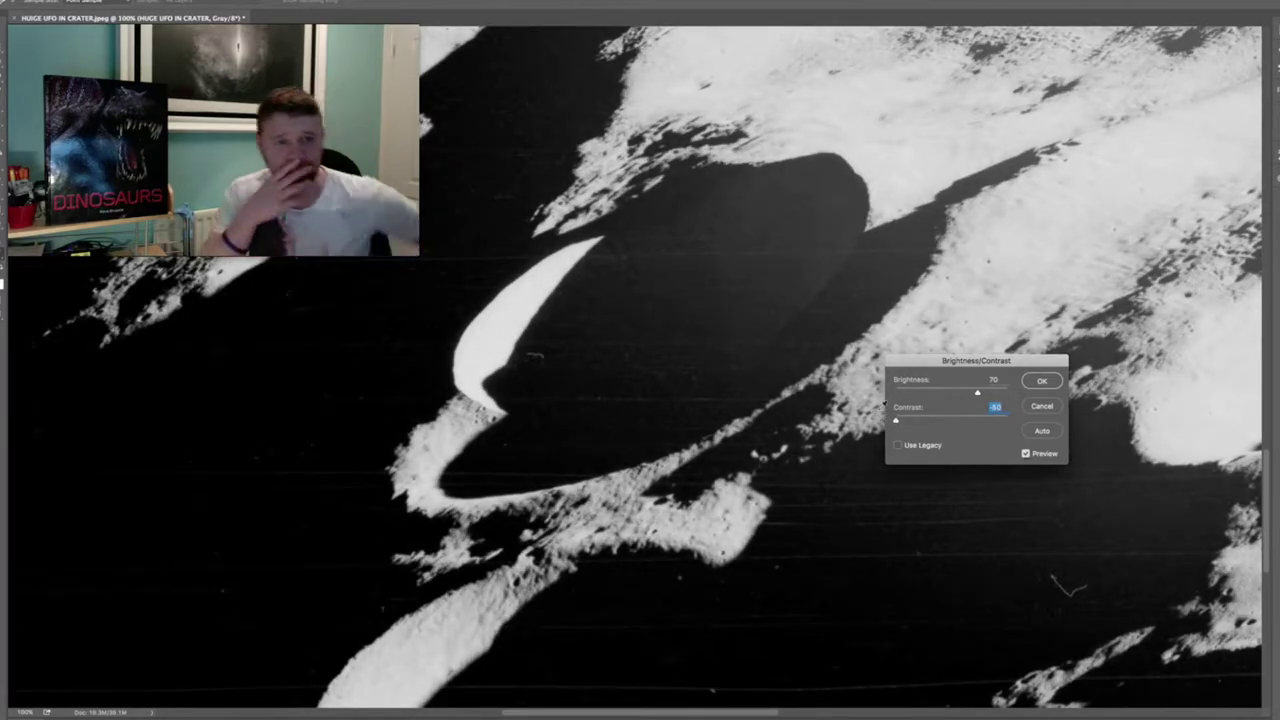
pyautogui.moveTo(977, 393)
pyautogui.mouseDown()
pyautogui.moveTo(997, 394)
pyautogui.moveTo(936, 393)
pyautogui.mouseUp()
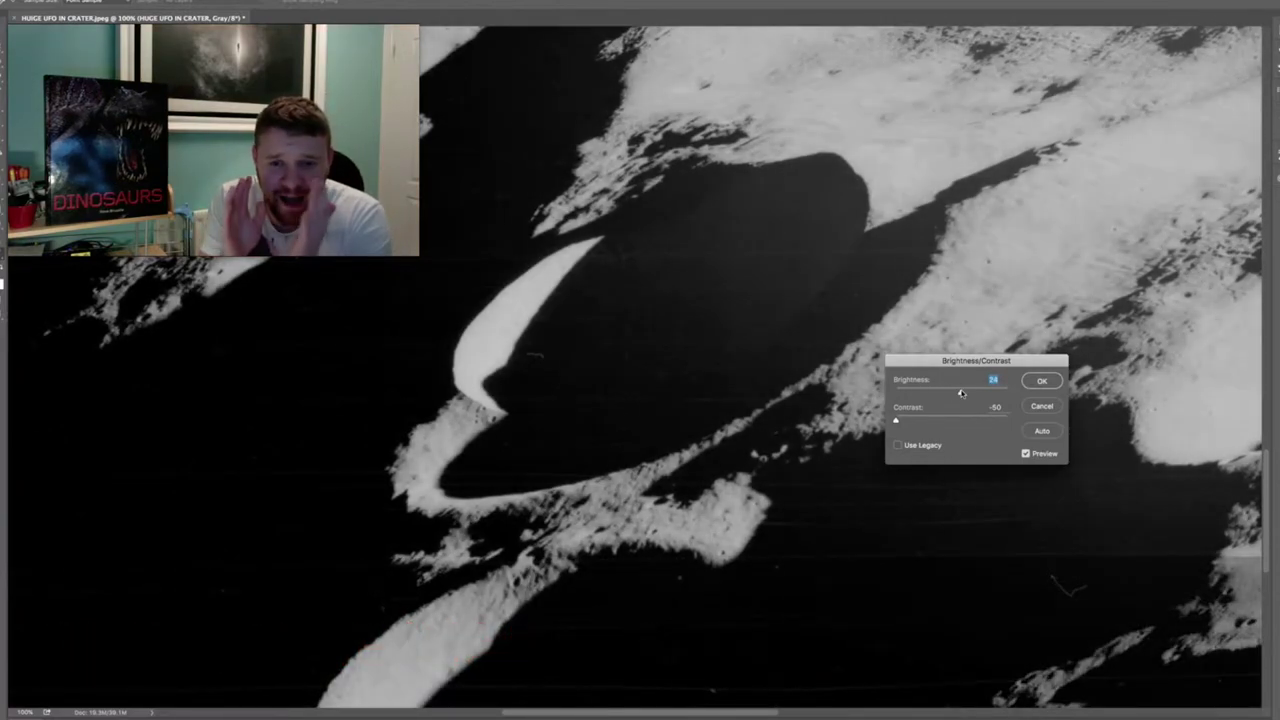
pyautogui.moveTo(954, 393); pyautogui.dragTo(969, 393)
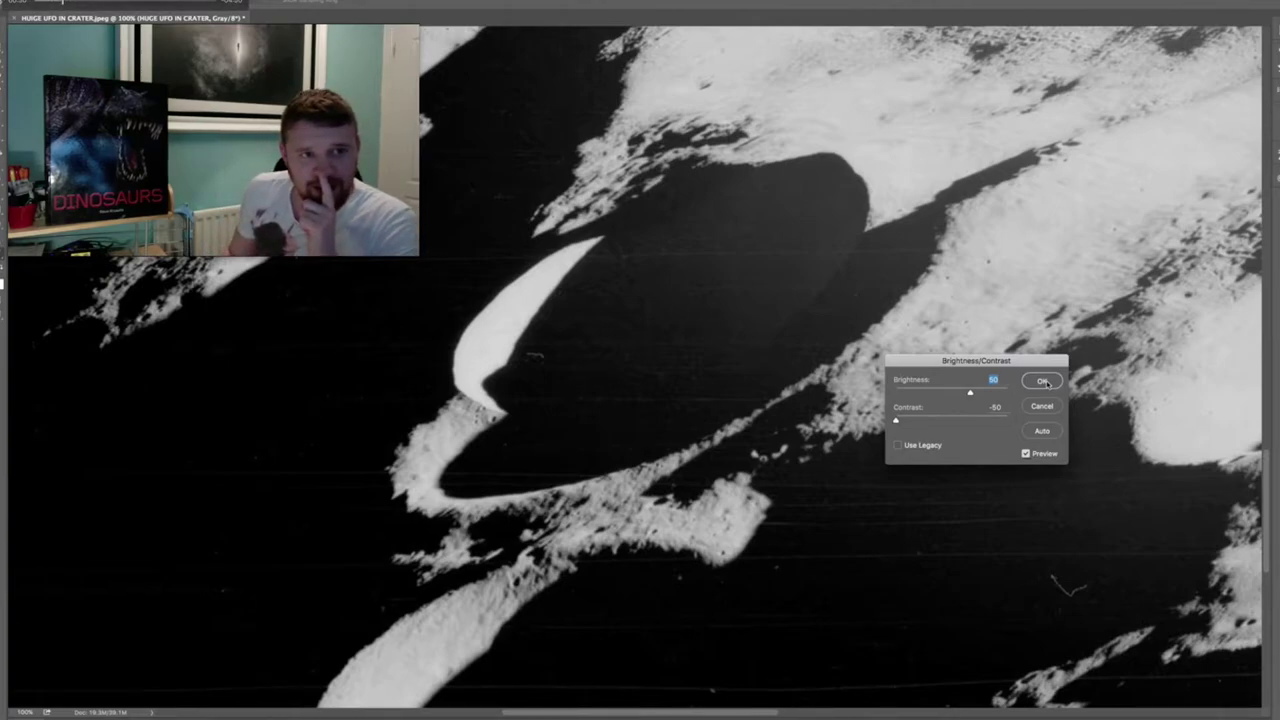
# Commit the brightness 50 / contrast -50 adjustment to the crater photo
pyautogui.click(1043, 381)
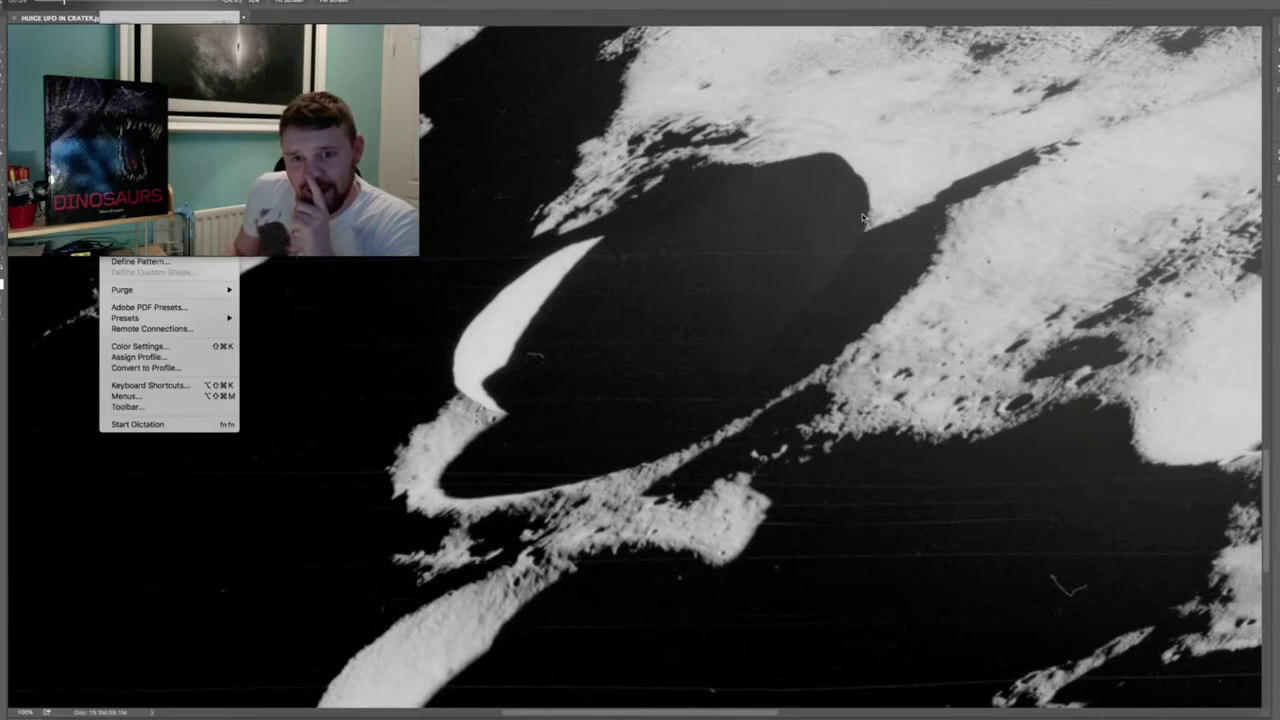
# Try Auto Tone on the crater photo, then step backward to undo the tonal edits
pyautogui.click(731, 353)
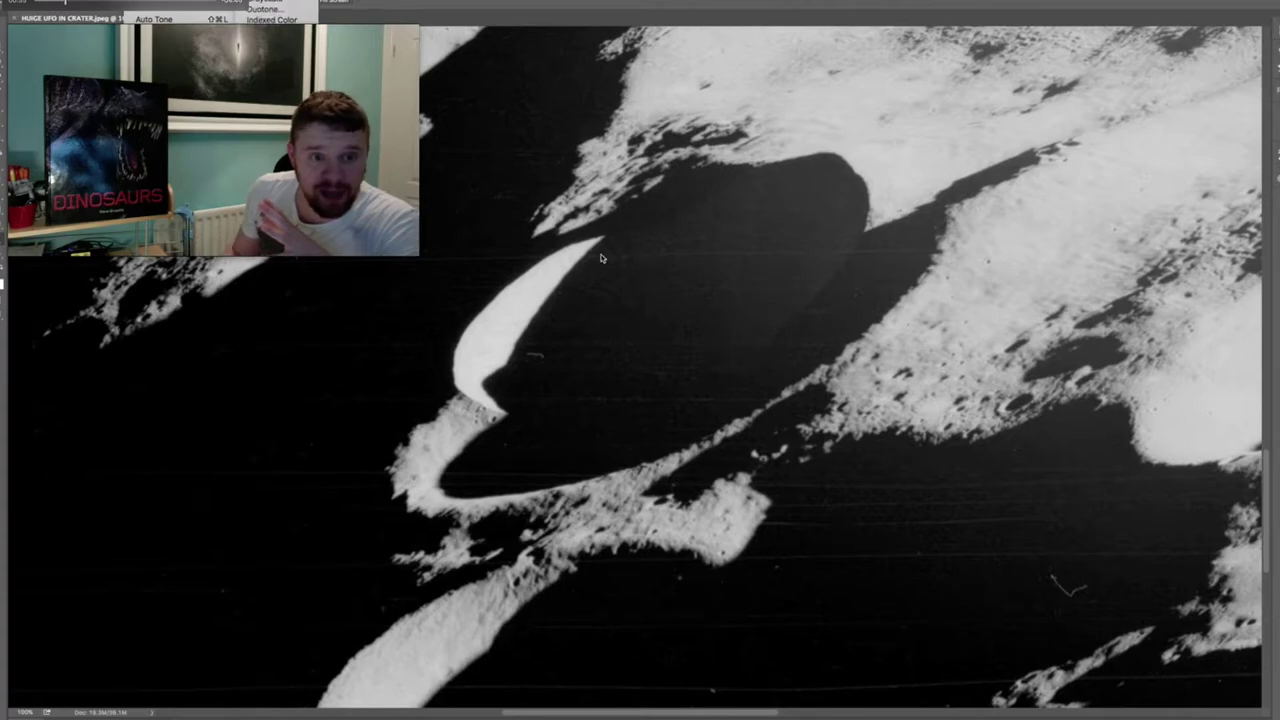
pyautogui.press('Down')
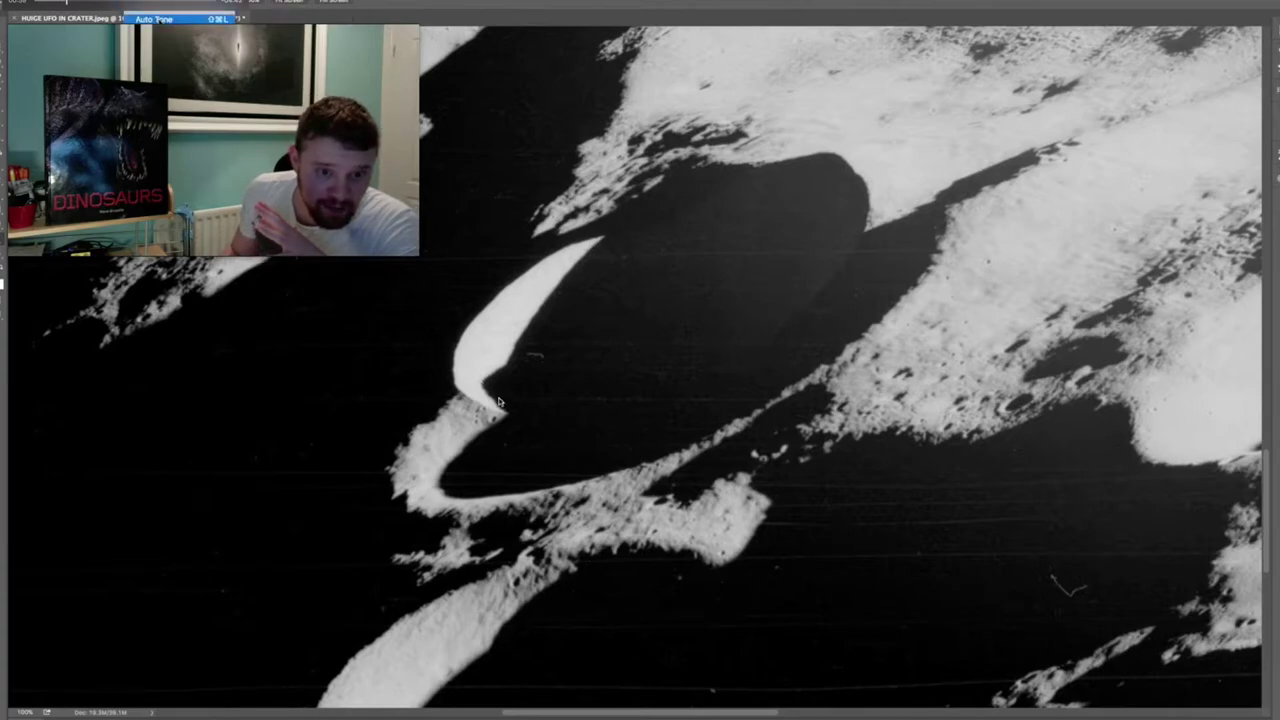
pyautogui.press('Return')
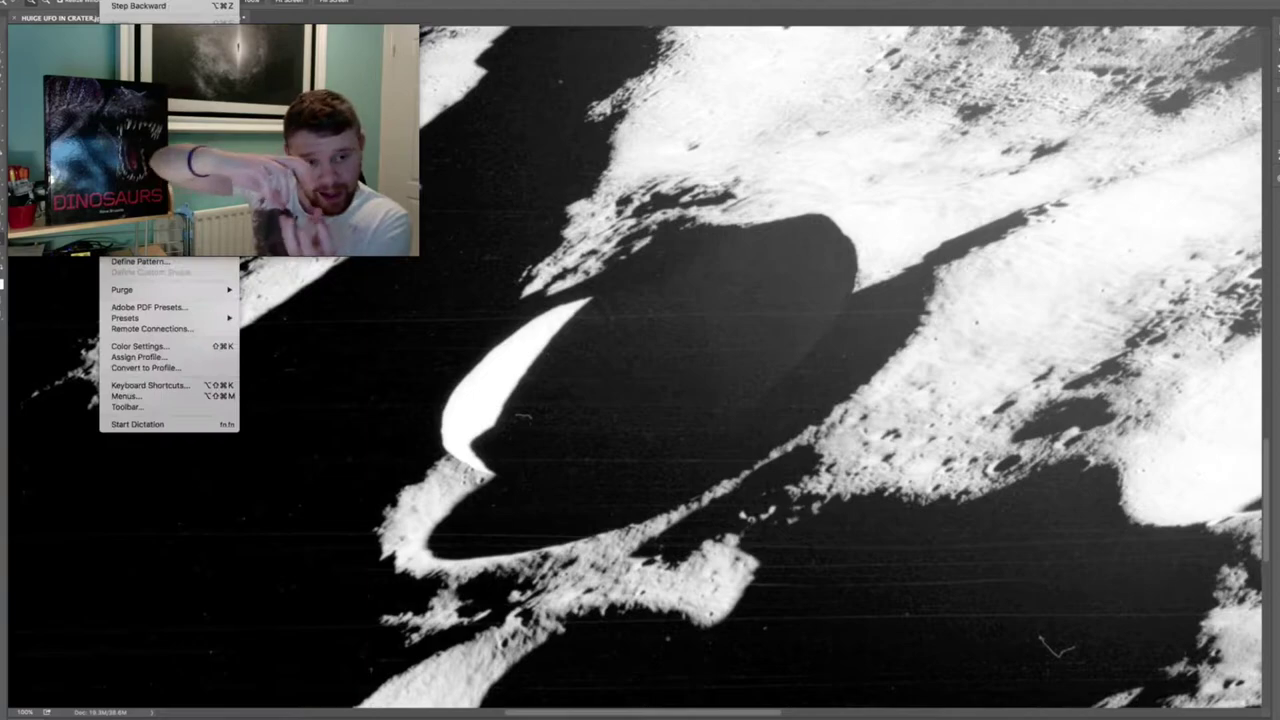
pyautogui.click(155, 19)
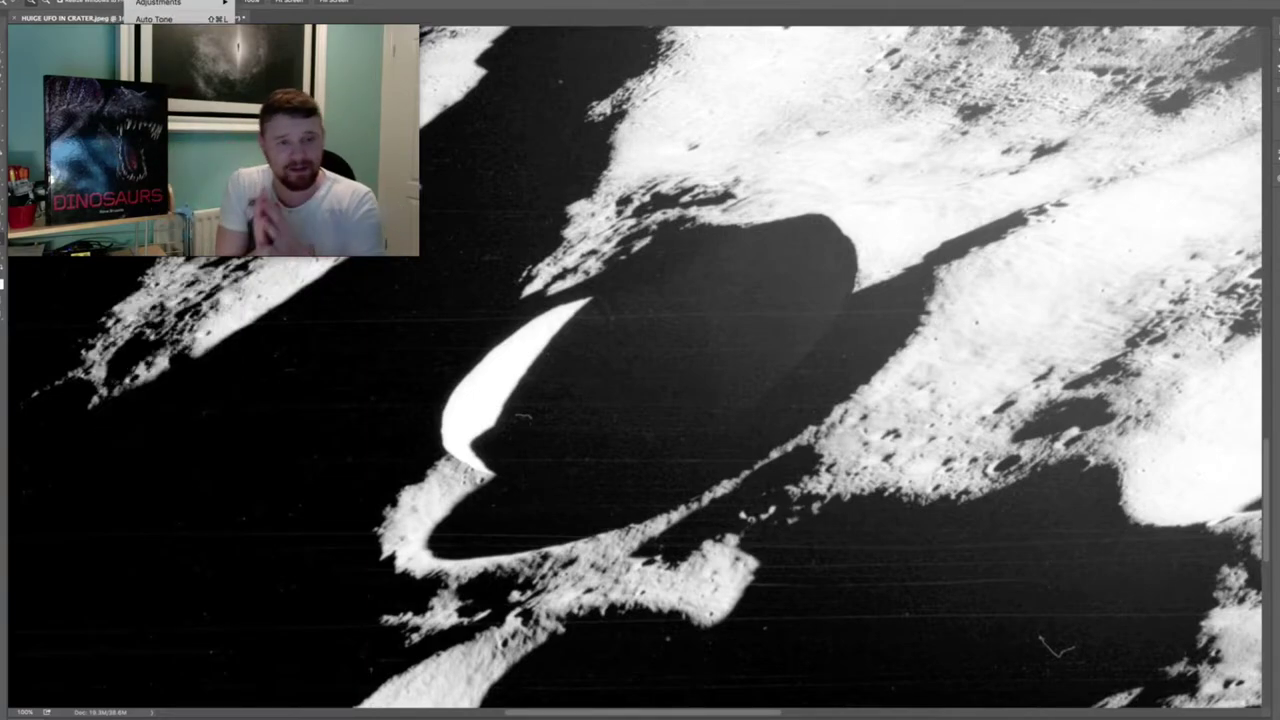
pyautogui.moveTo(158, 3)
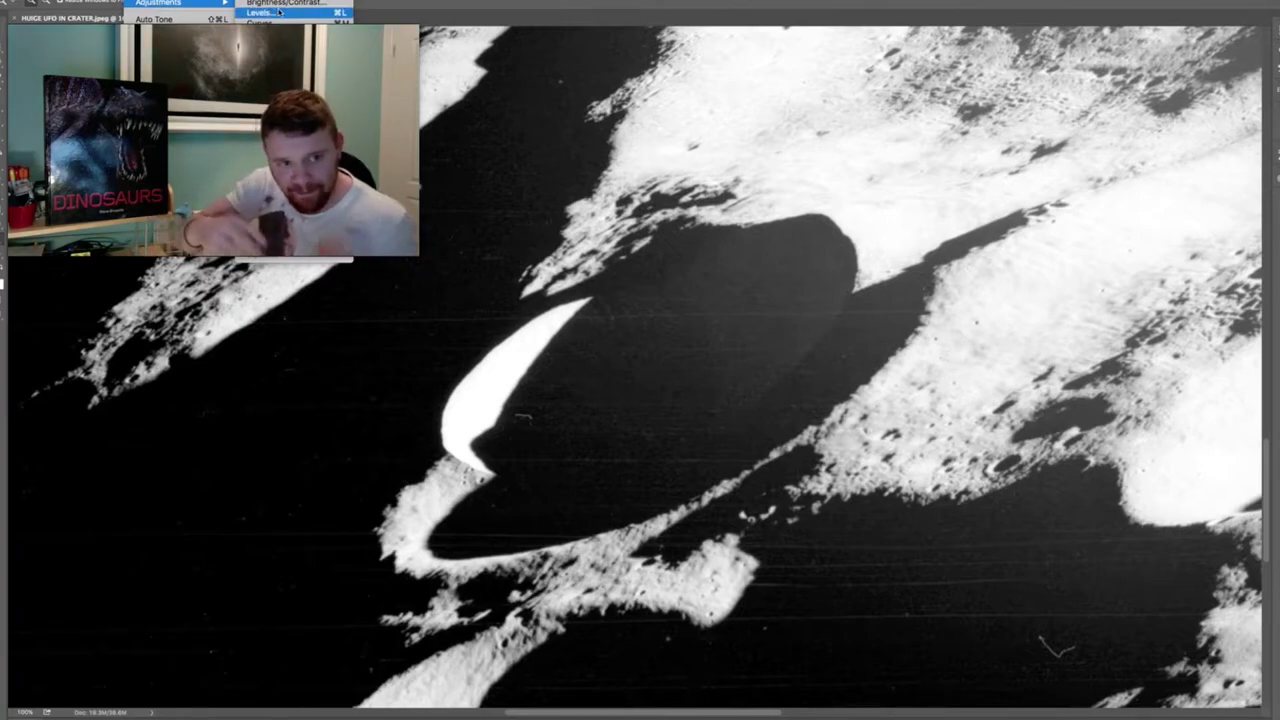
# Open Levels beside the crater and experiment with the input sliders
pyautogui.click(280, 12)
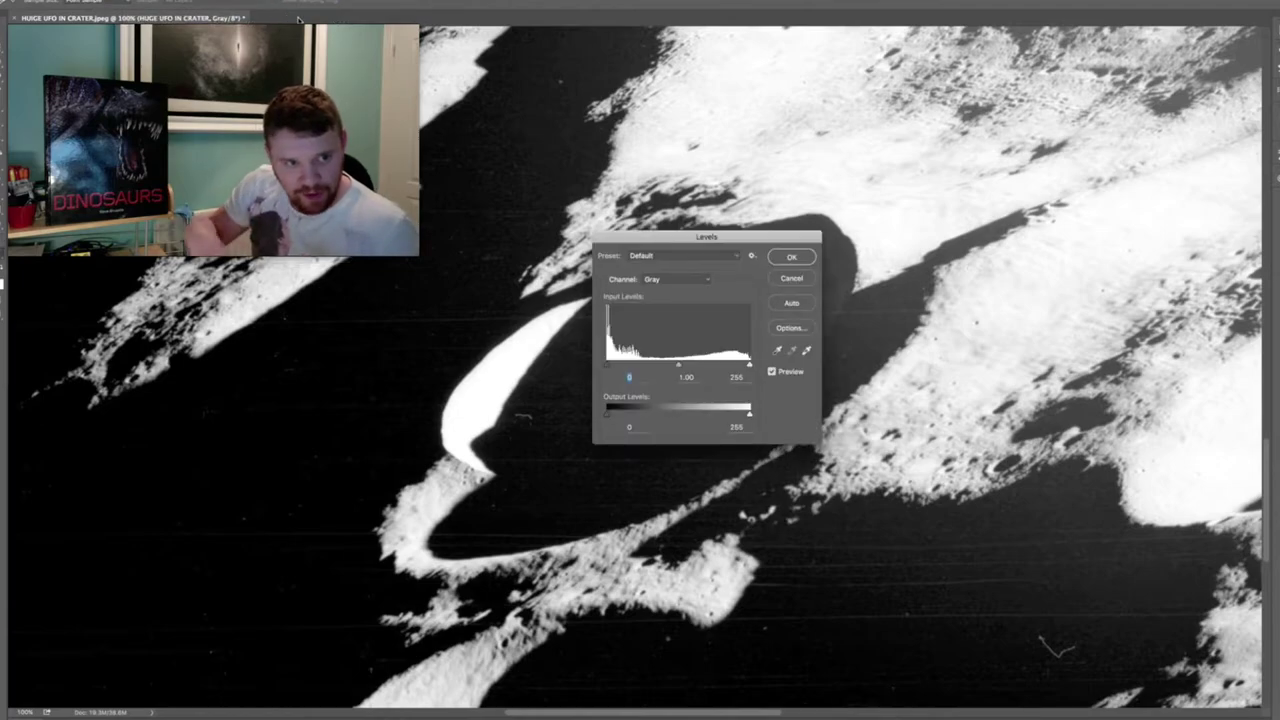
pyautogui.moveTo(745, 246); pyautogui.dragTo(1072, 287)
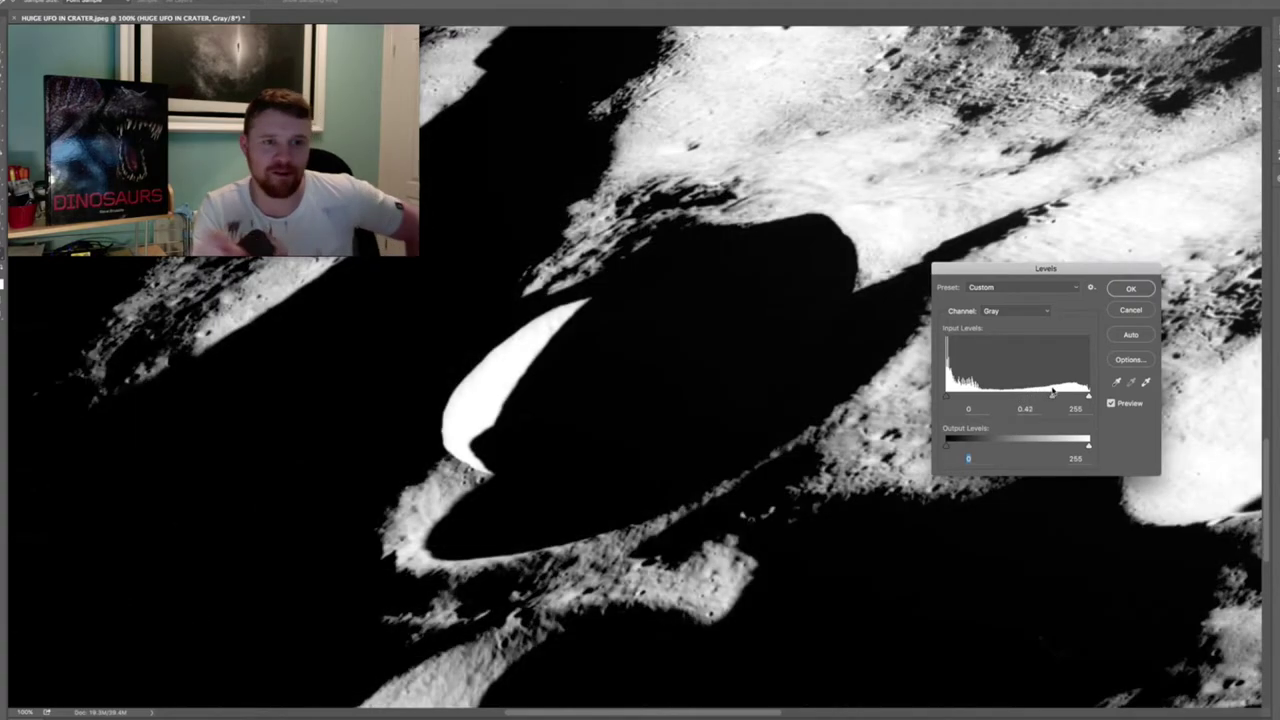
pyautogui.moveTo(1046, 393); pyautogui.dragTo(1010, 392)
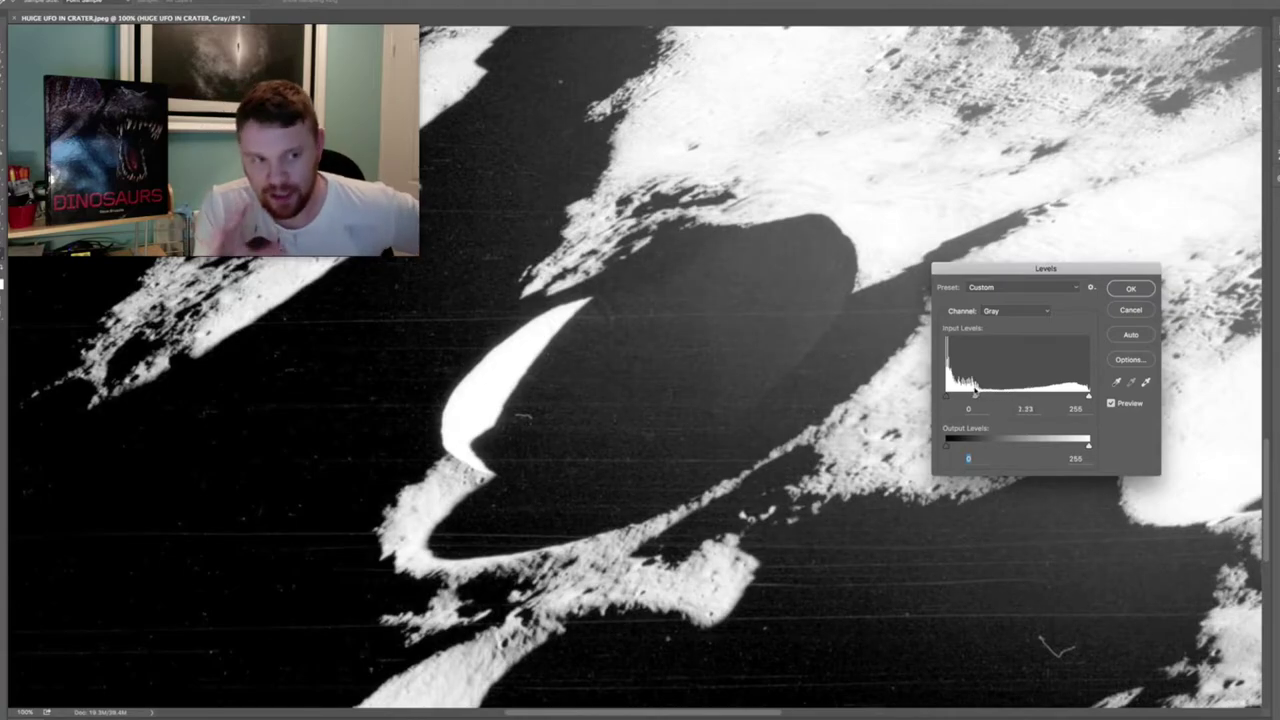
pyautogui.moveTo(975, 393)
pyautogui.mouseDown()
pyautogui.moveTo(962, 391)
pyautogui.moveTo(992, 383)
pyautogui.moveTo(990, 396)
pyautogui.mouseUp()
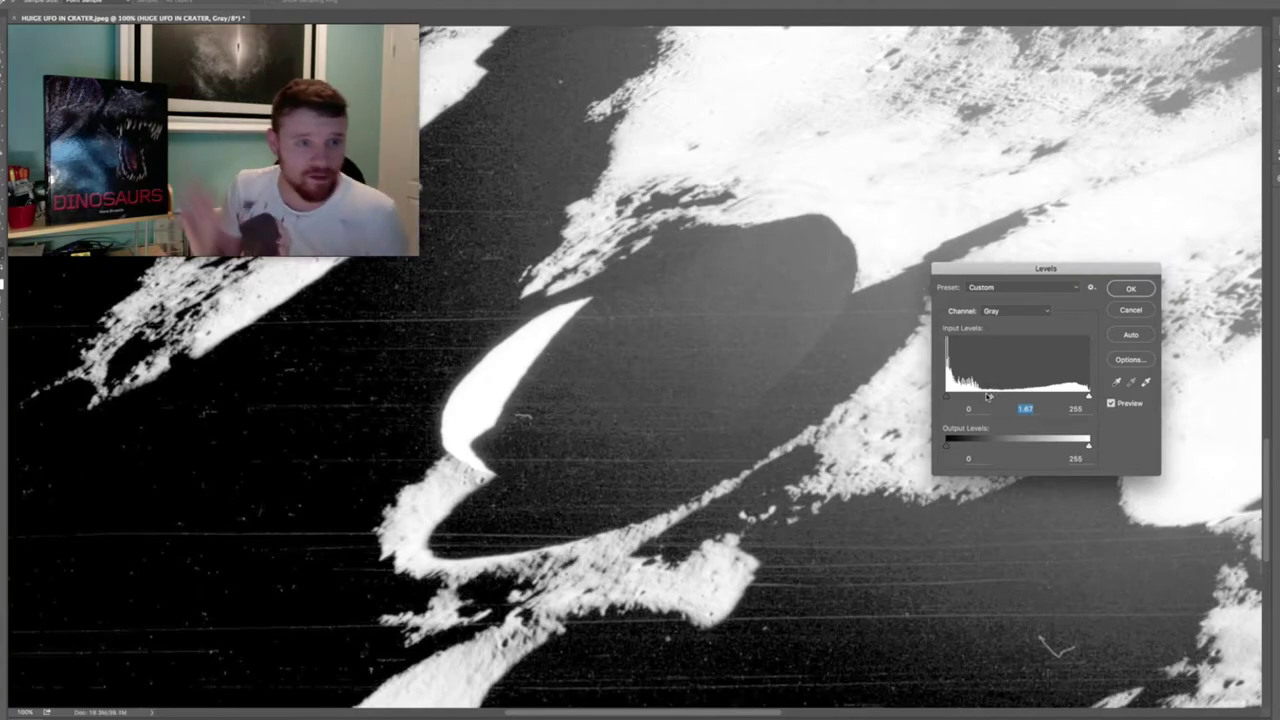
pyautogui.moveTo(946, 397); pyautogui.dragTo(962, 398)
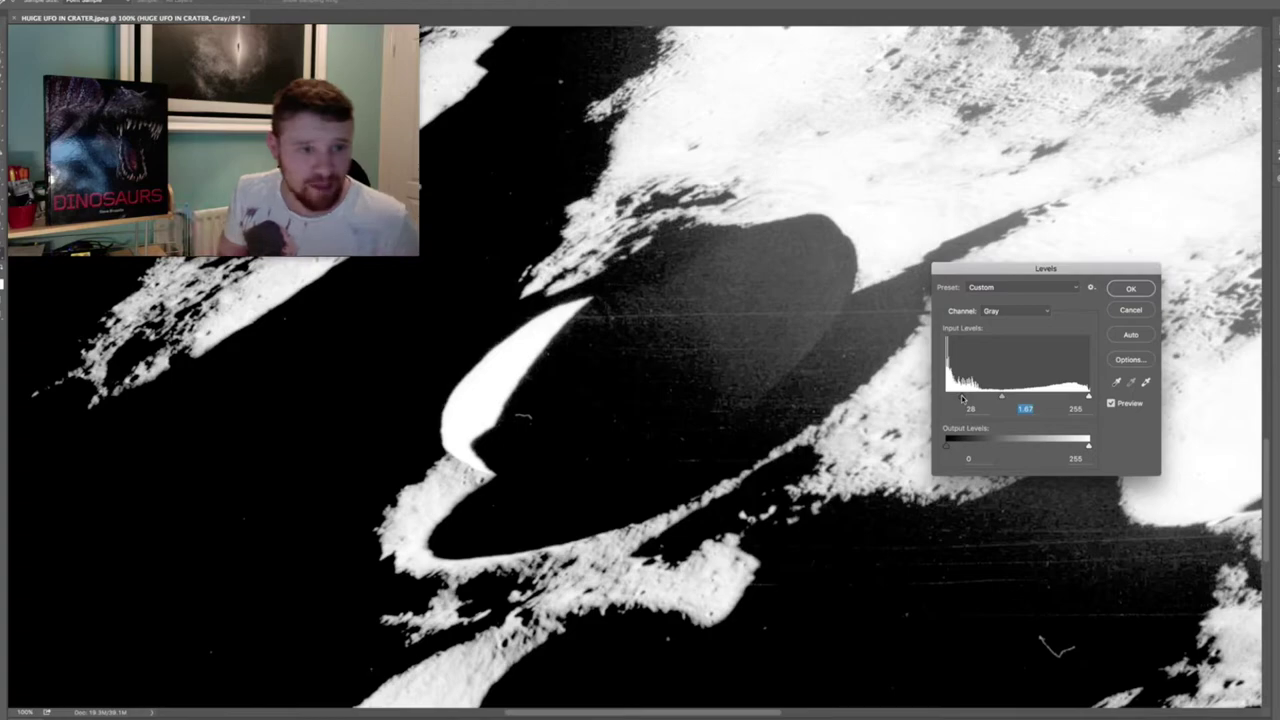
pyautogui.moveTo(962, 398)
pyautogui.mouseDown()
pyautogui.moveTo(974, 399)
pyautogui.moveTo(958, 399)
pyautogui.mouseUp()
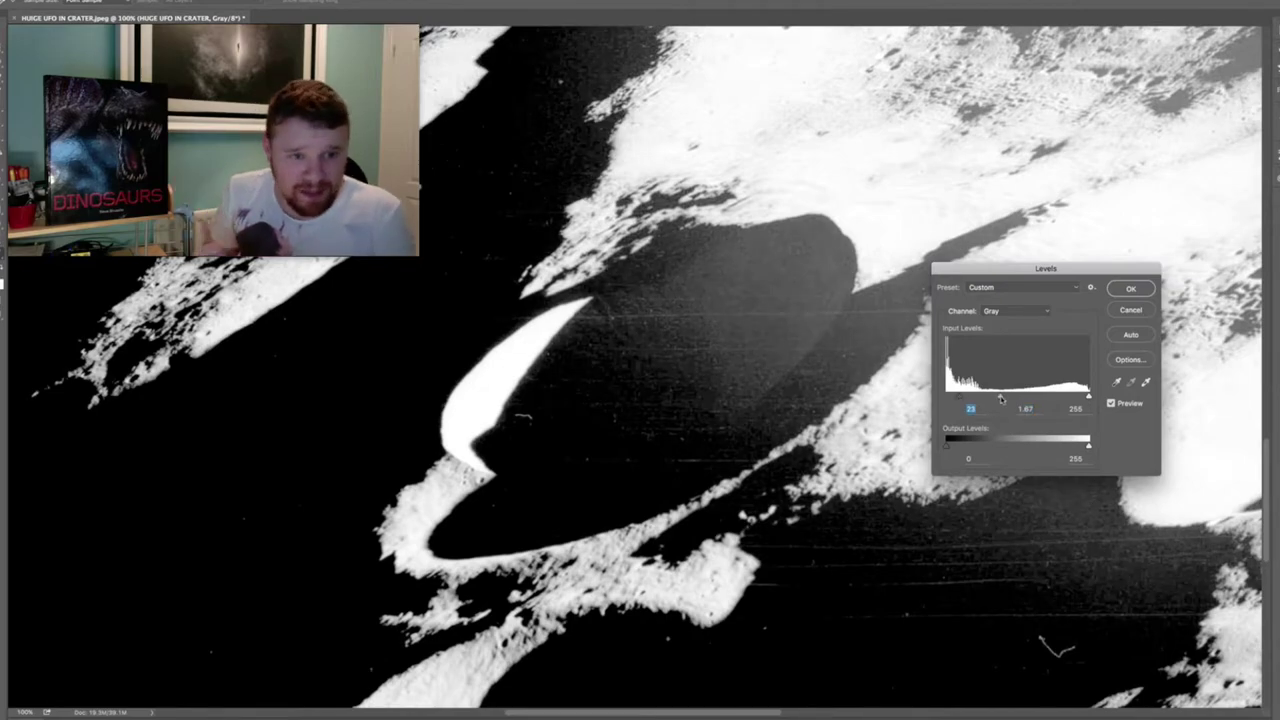
pyautogui.moveTo(1038, 398); pyautogui.dragTo(1044, 398)
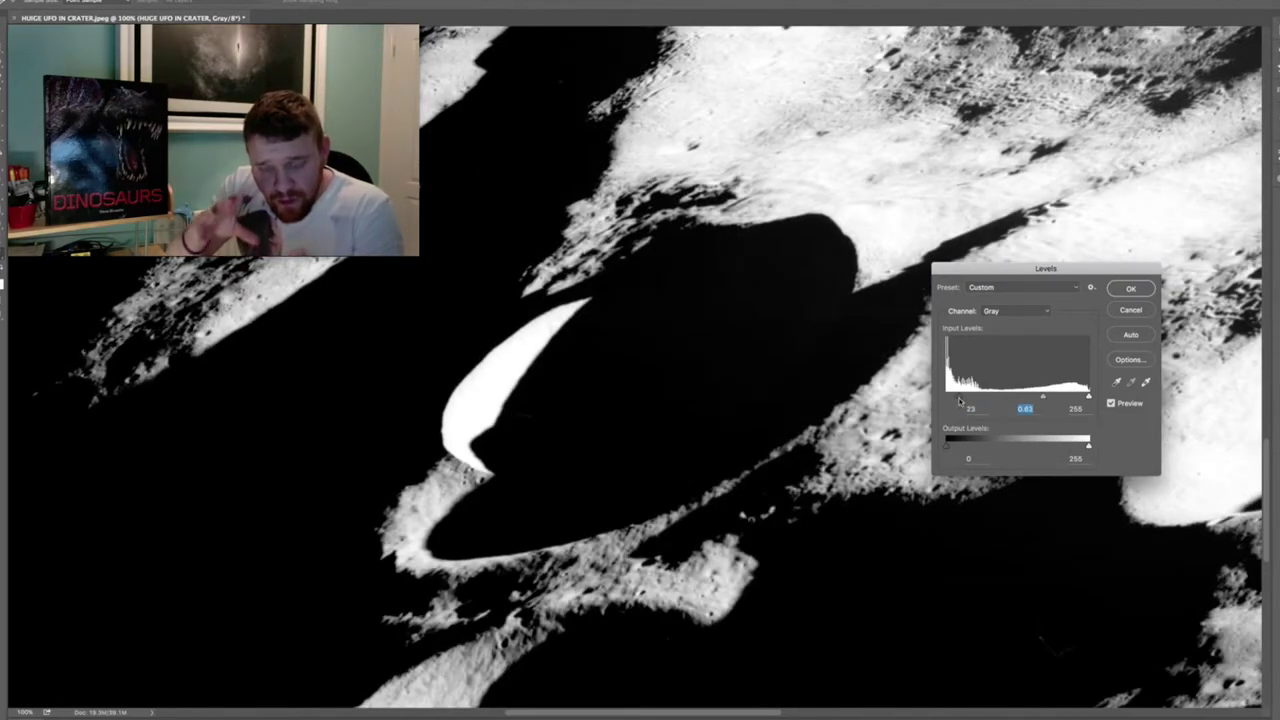
pyautogui.moveTo(1052, 403); pyautogui.dragTo(946, 398)
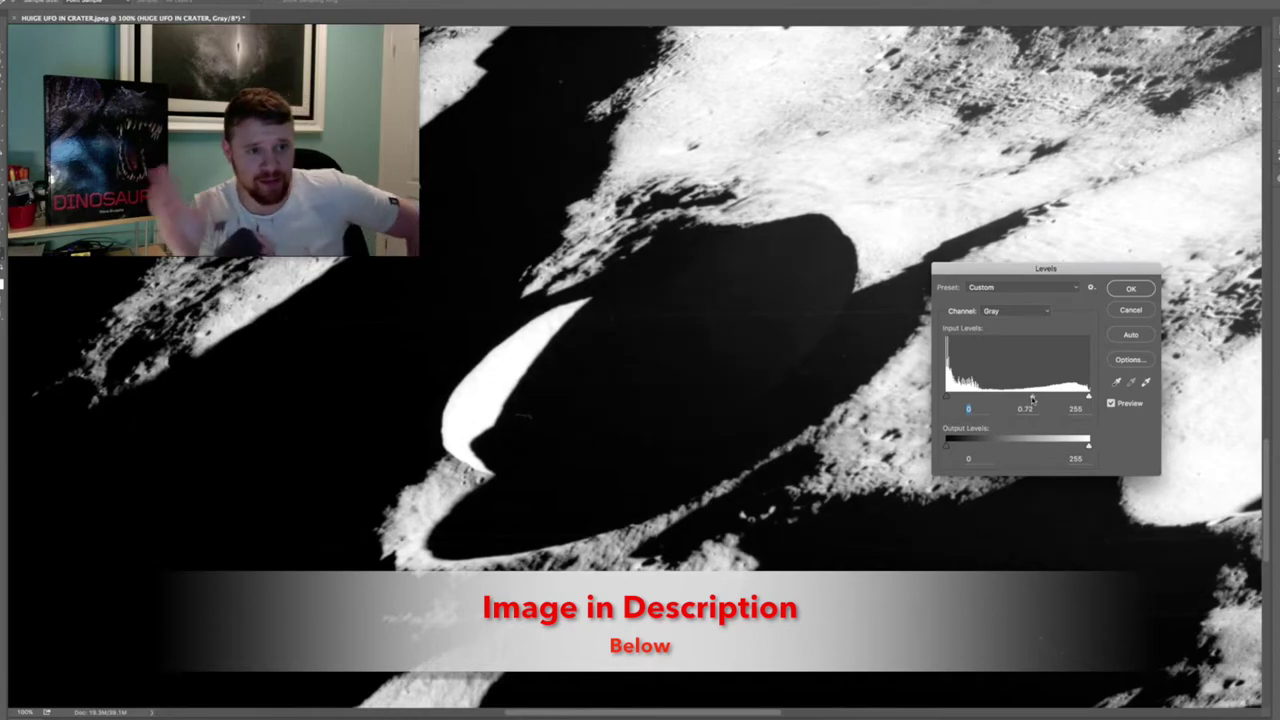
# Apply Levels with black input 26, midtones 1.53 and white input 188
pyautogui.moveTo(1038, 399); pyautogui.dragTo(996, 399)
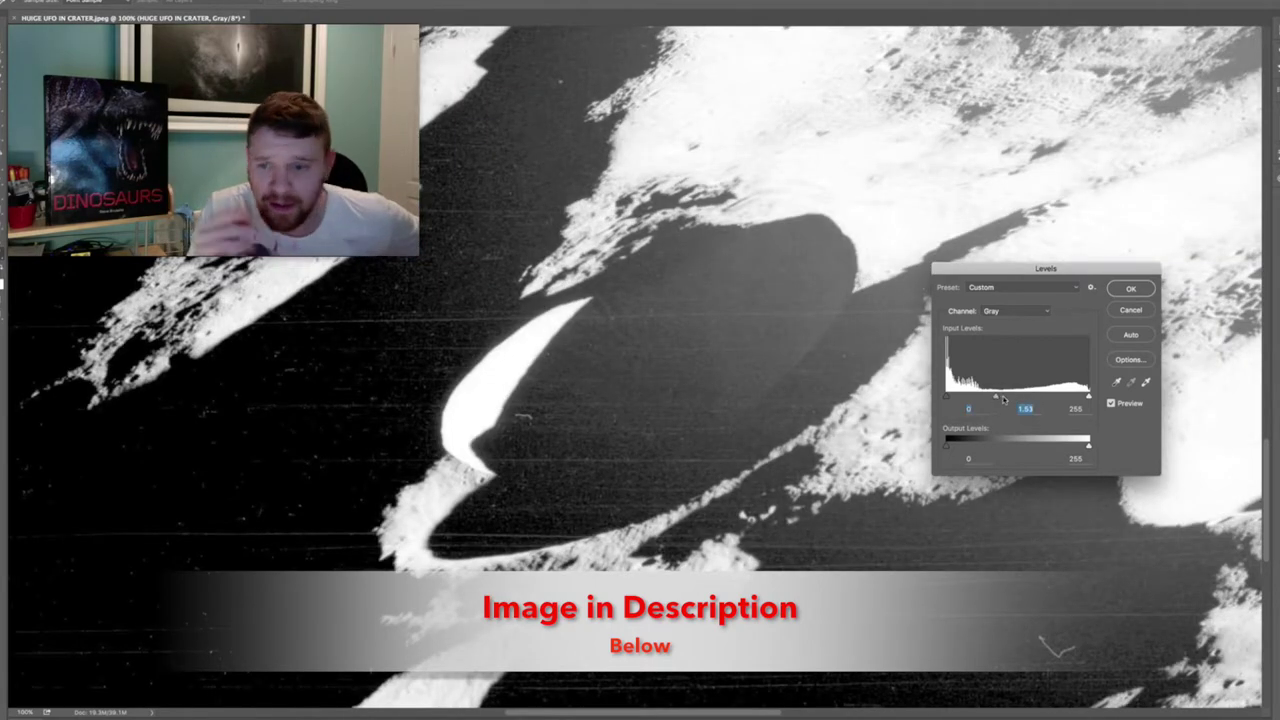
pyautogui.moveTo(1089, 397); pyautogui.dragTo(1047, 398)
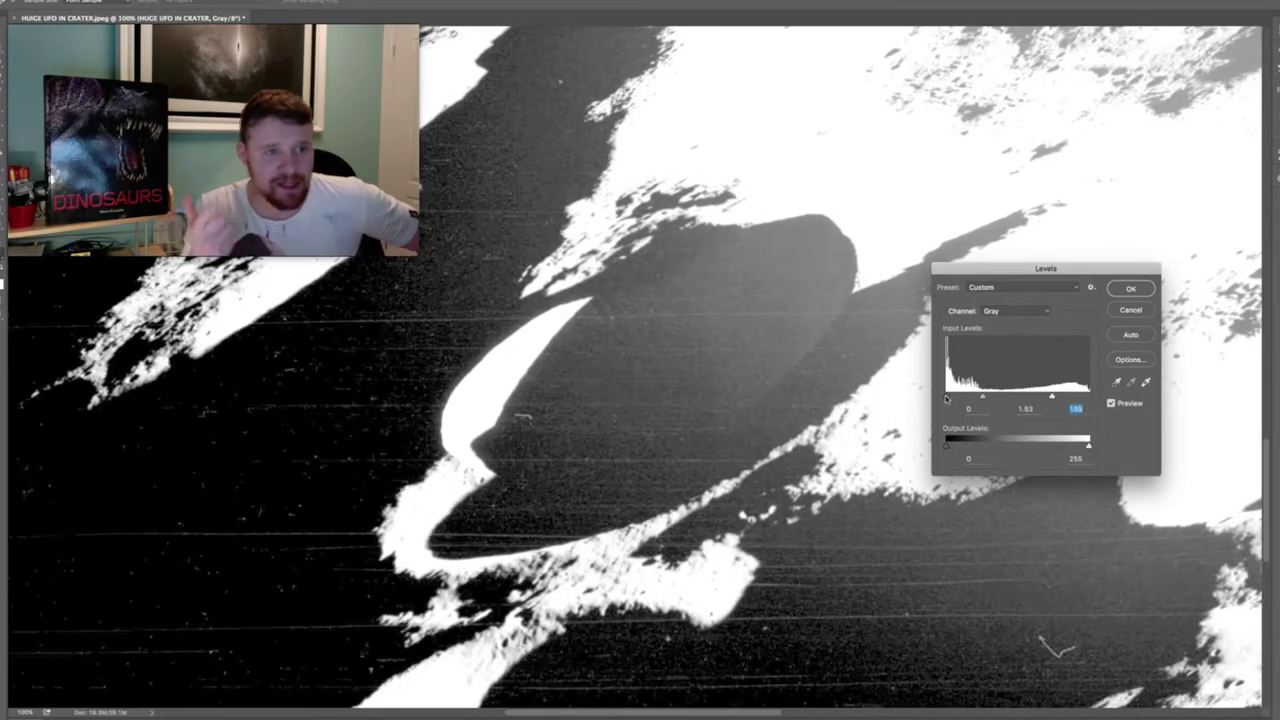
pyautogui.moveTo(971, 399); pyautogui.dragTo(965, 400)
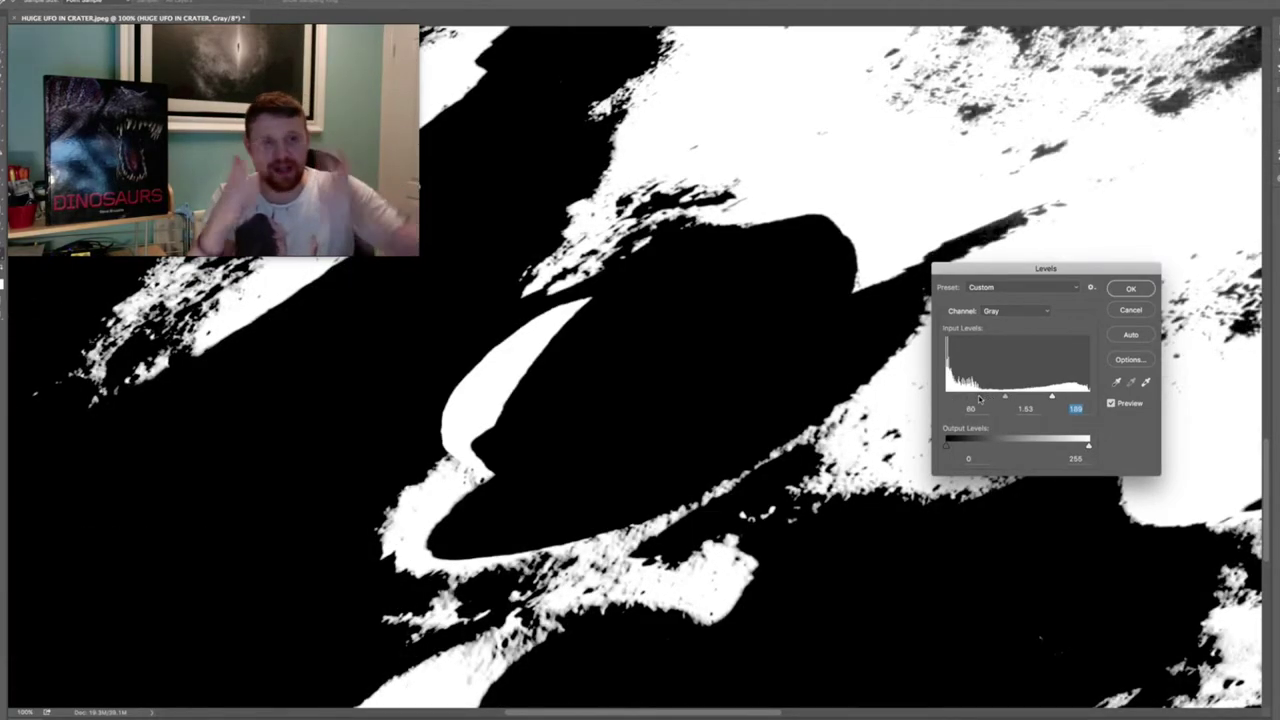
pyautogui.moveTo(965, 400)
pyautogui.mouseDown()
pyautogui.moveTo(982, 398)
pyautogui.moveTo(953, 399)
pyautogui.mouseUp()
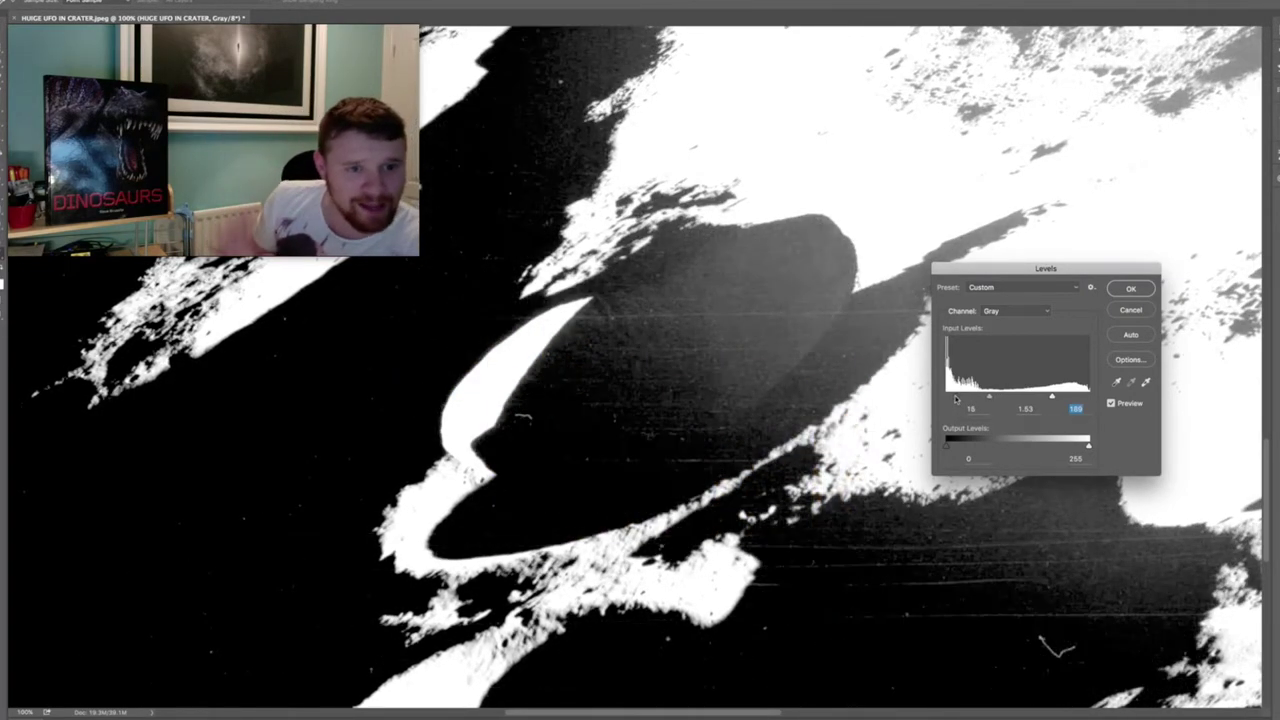
pyautogui.moveTo(953, 399); pyautogui.dragTo(947, 399)
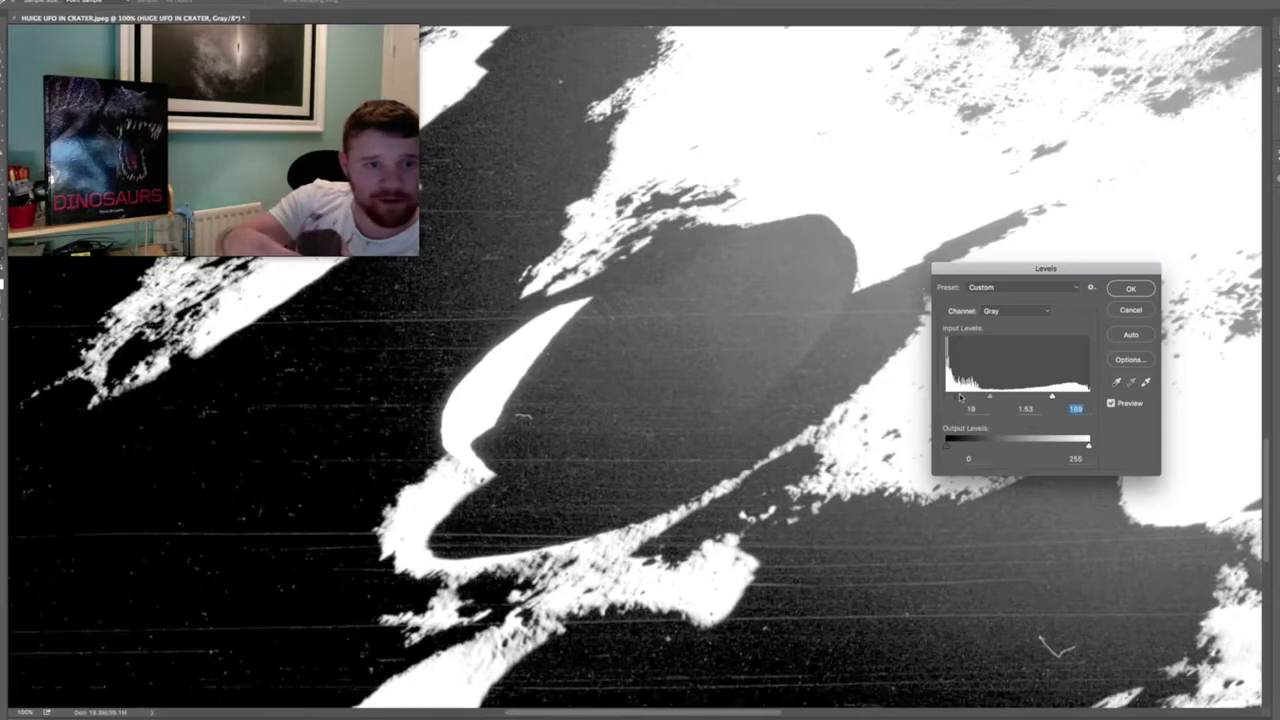
pyautogui.moveTo(976, 397); pyautogui.dragTo(935, 396)
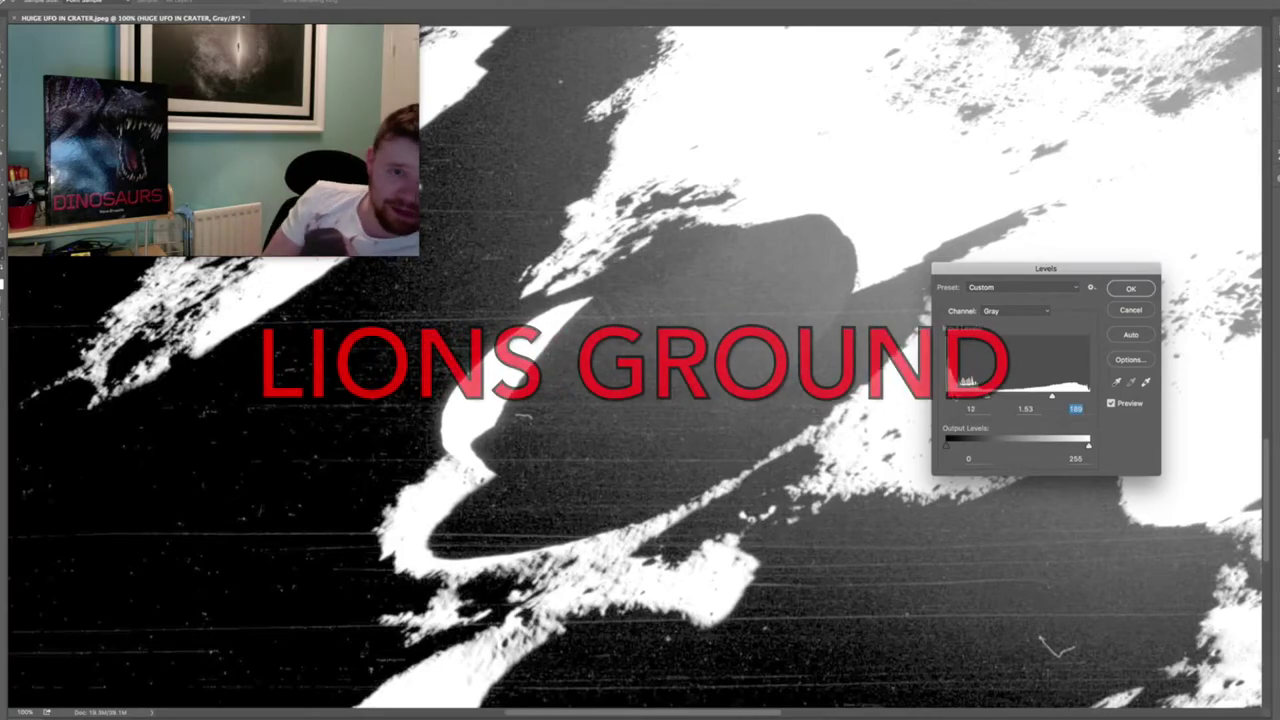
pyautogui.moveTo(938, 395); pyautogui.dragTo(960, 396)
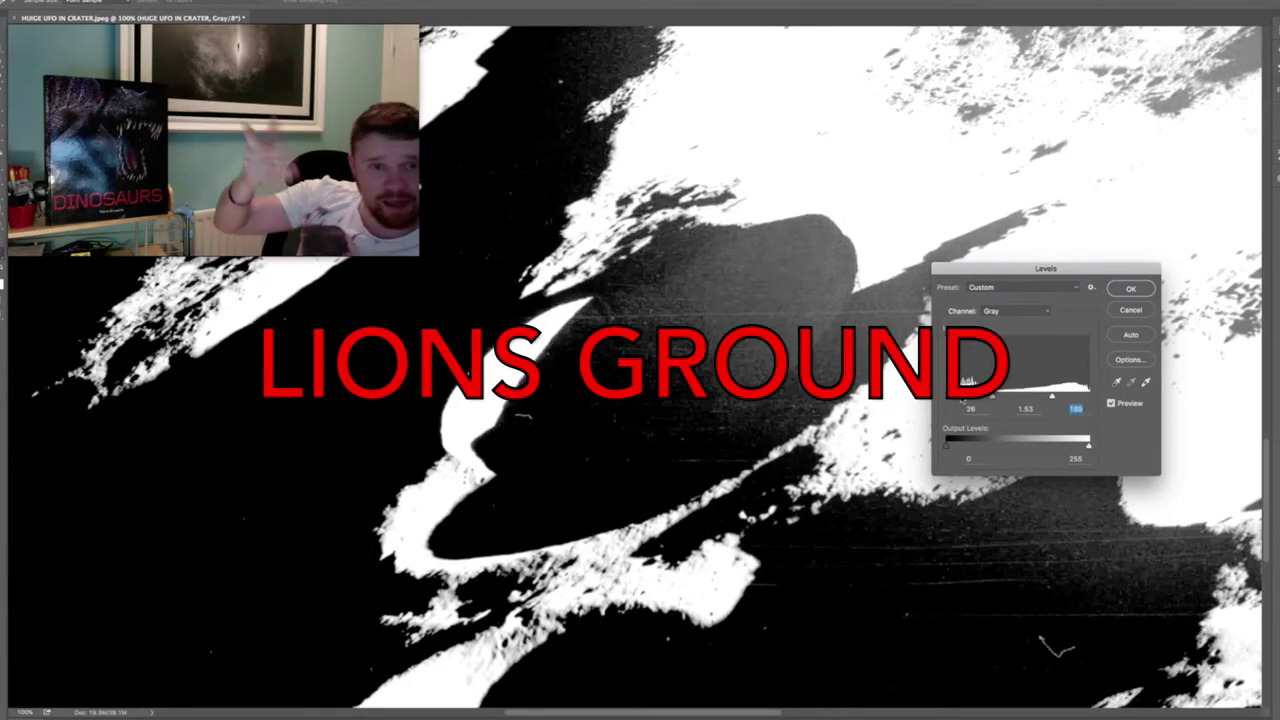
pyautogui.press('Return')
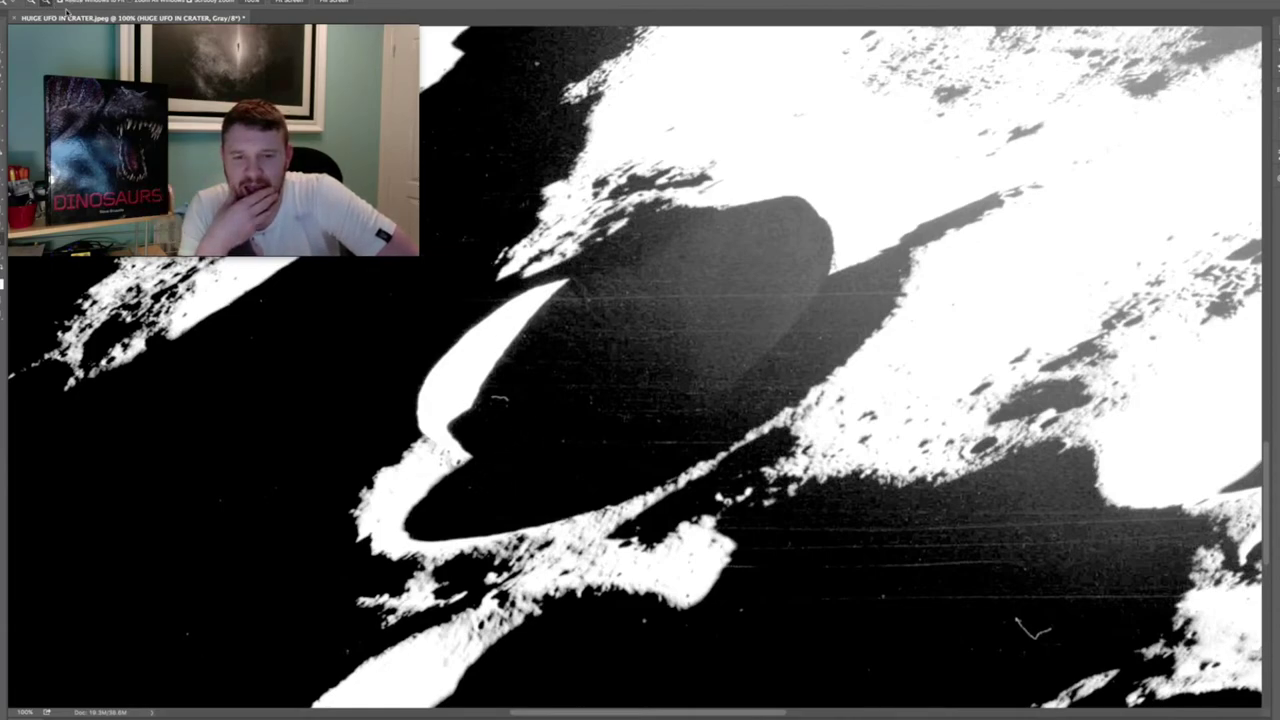
pyautogui.scroll(-1, 664, 390)
pyautogui.scroll(-1, 664, 390)
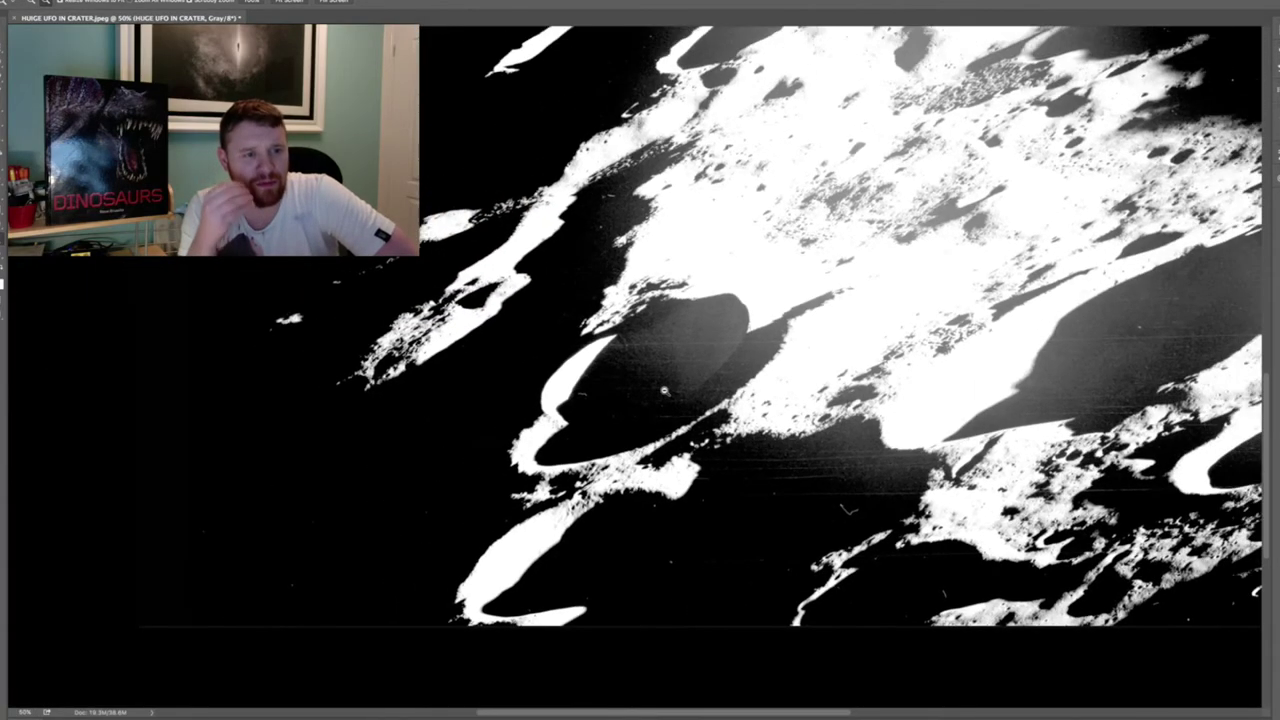
pyautogui.scroll(1, 667, 388)
pyautogui.scroll(1, 667, 388)
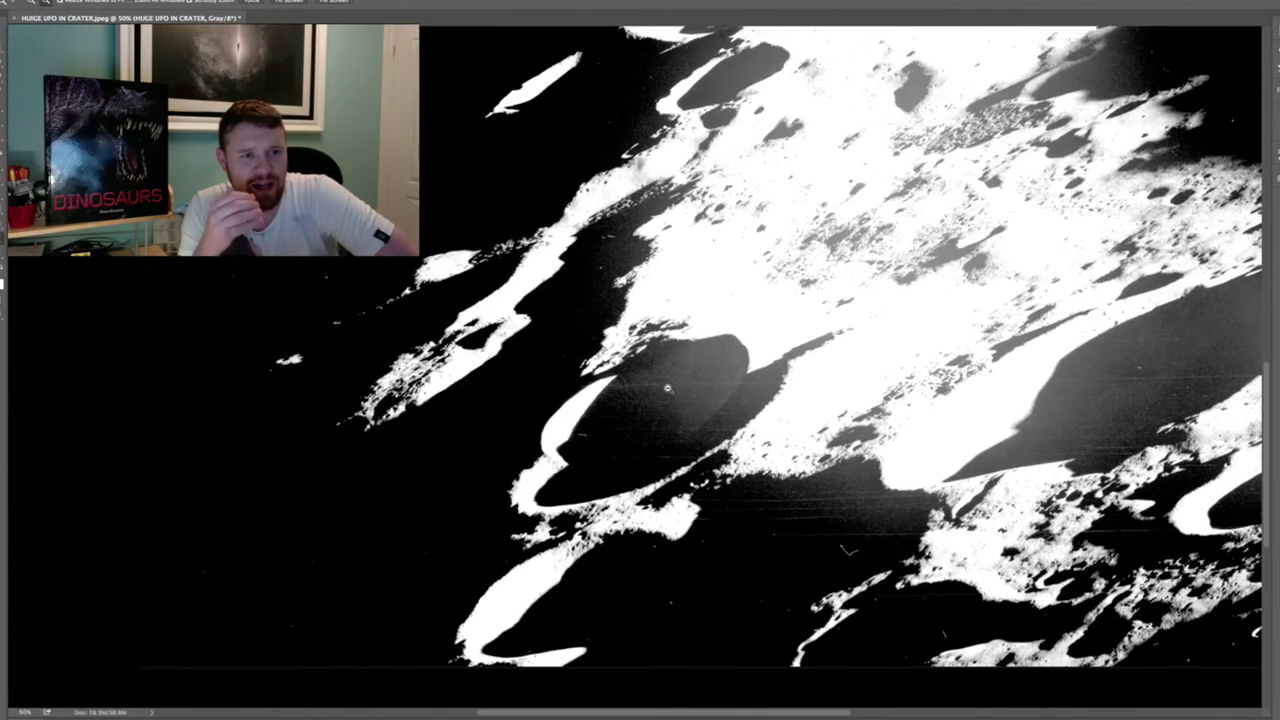
pyautogui.scroll(1, 667, 388)
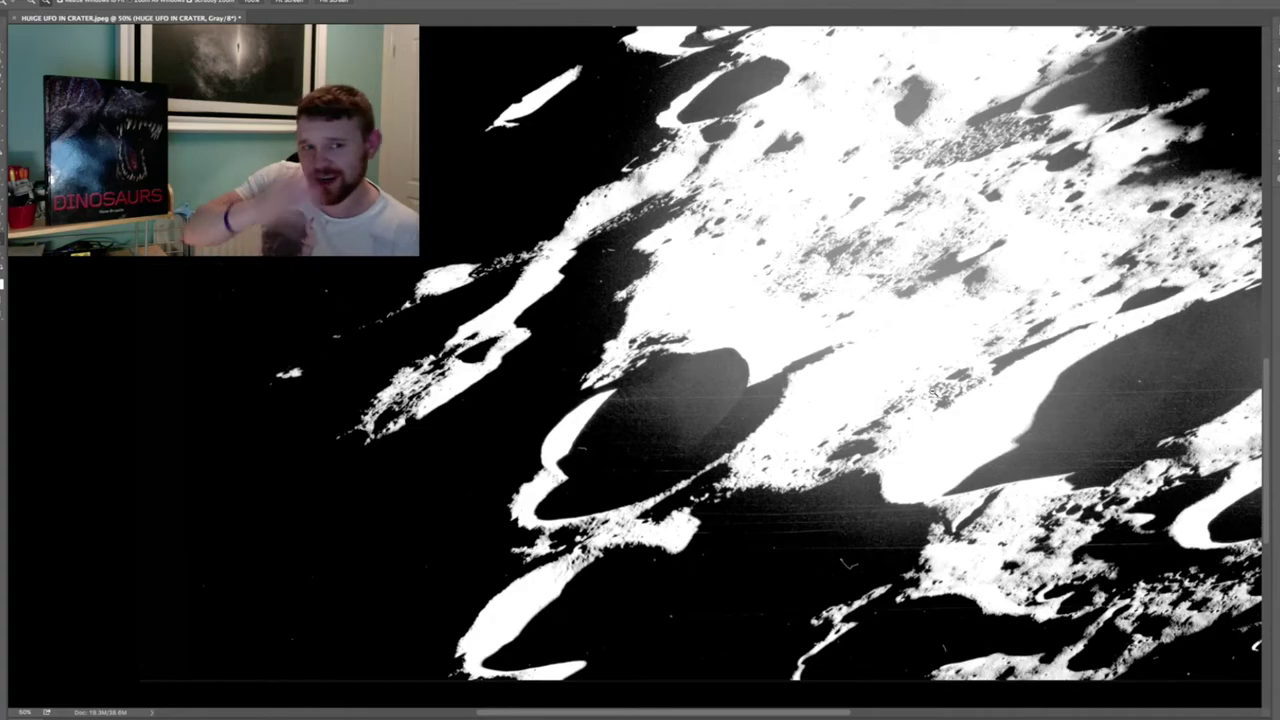
pyautogui.scroll(2, 848, 345)
pyautogui.hscroll(2, 848, 345)
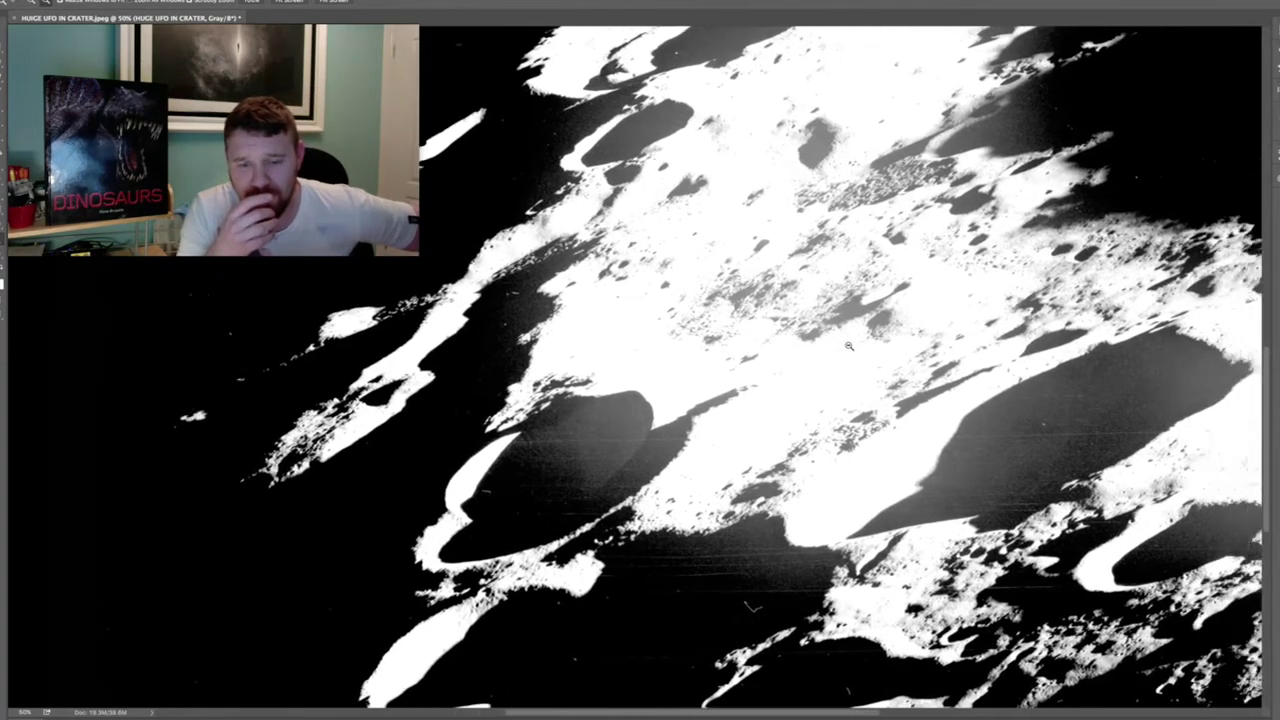
pyautogui.hscroll(1, 848, 345)
pyautogui.scroll(3, 848, 345)
pyautogui.scroll(1, 848, 345)
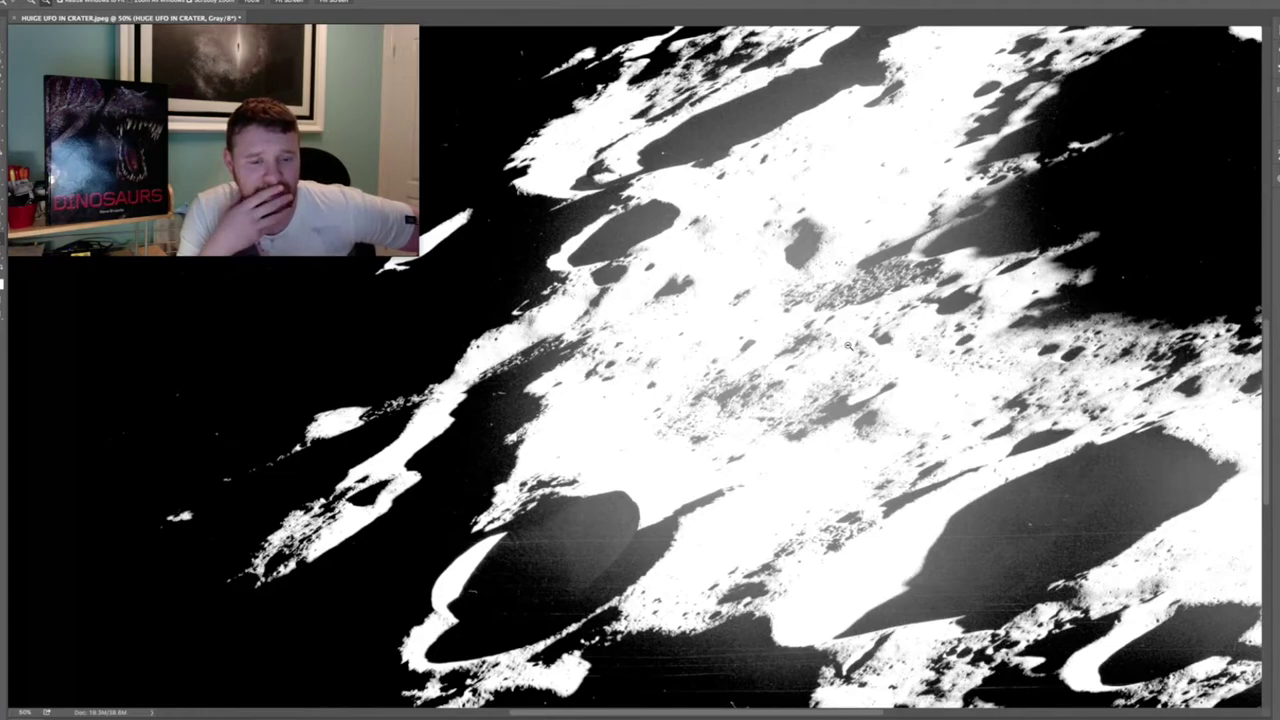
pyautogui.scroll(-2, 848, 345)
pyautogui.hscroll(-1, 848, 345)
pyautogui.scroll(-2, 848, 345)
pyautogui.hscroll(-2, 848, 345)
pyautogui.scroll(-2, 848, 345)
pyautogui.hscroll(-1, 848, 345)
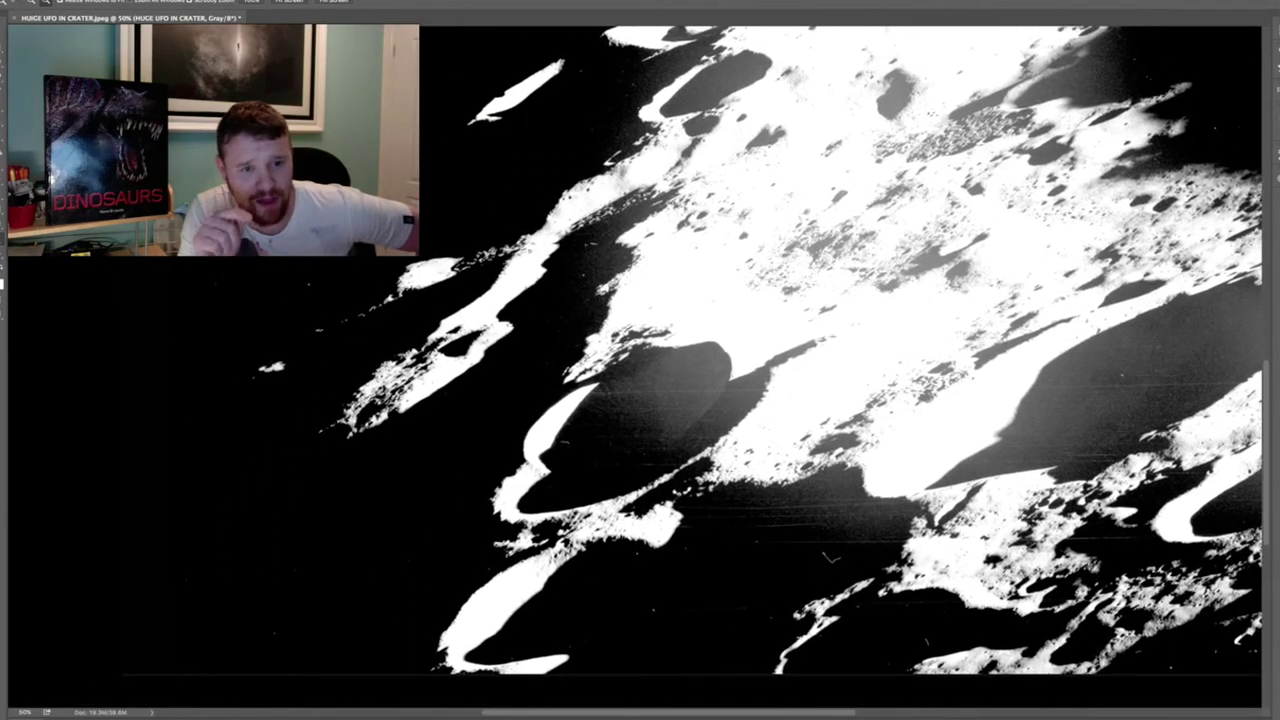
pyautogui.click(612, 401)
pyautogui.click(612, 401)
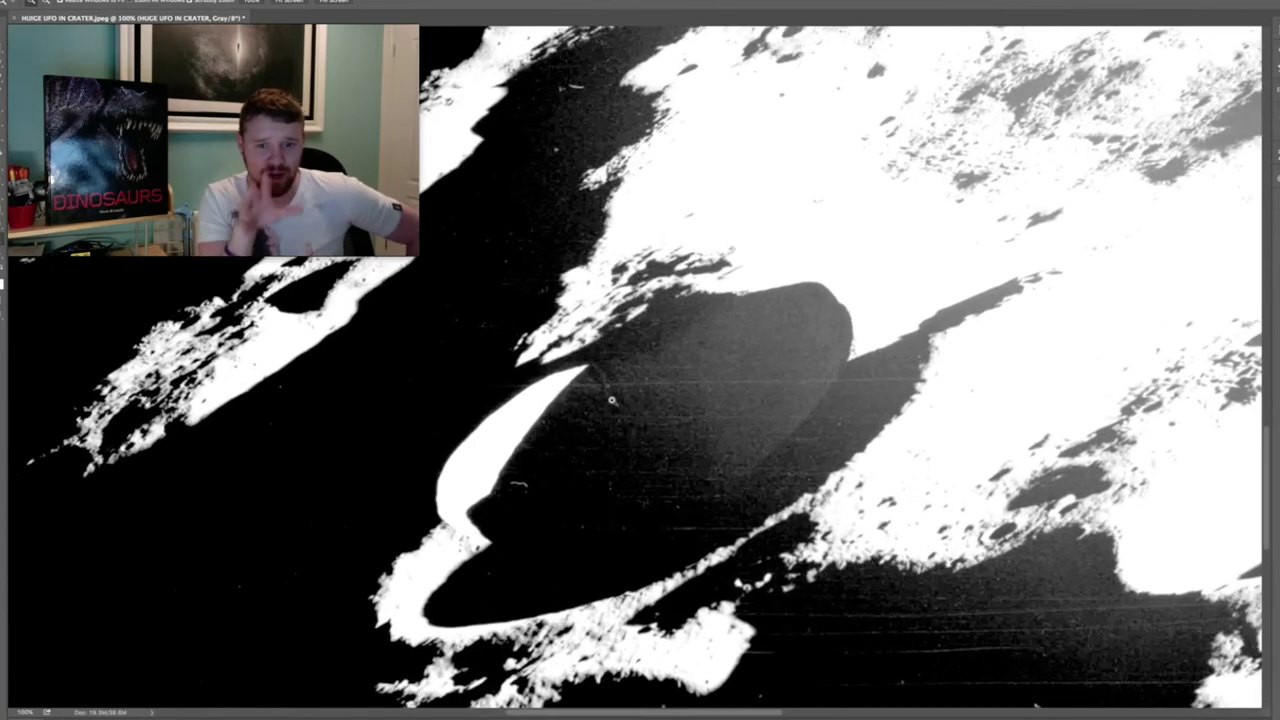
pyautogui.scroll(-1, 612, 401)
pyautogui.scroll(-2, 612, 401)
pyautogui.scroll(-3, 612, 401)
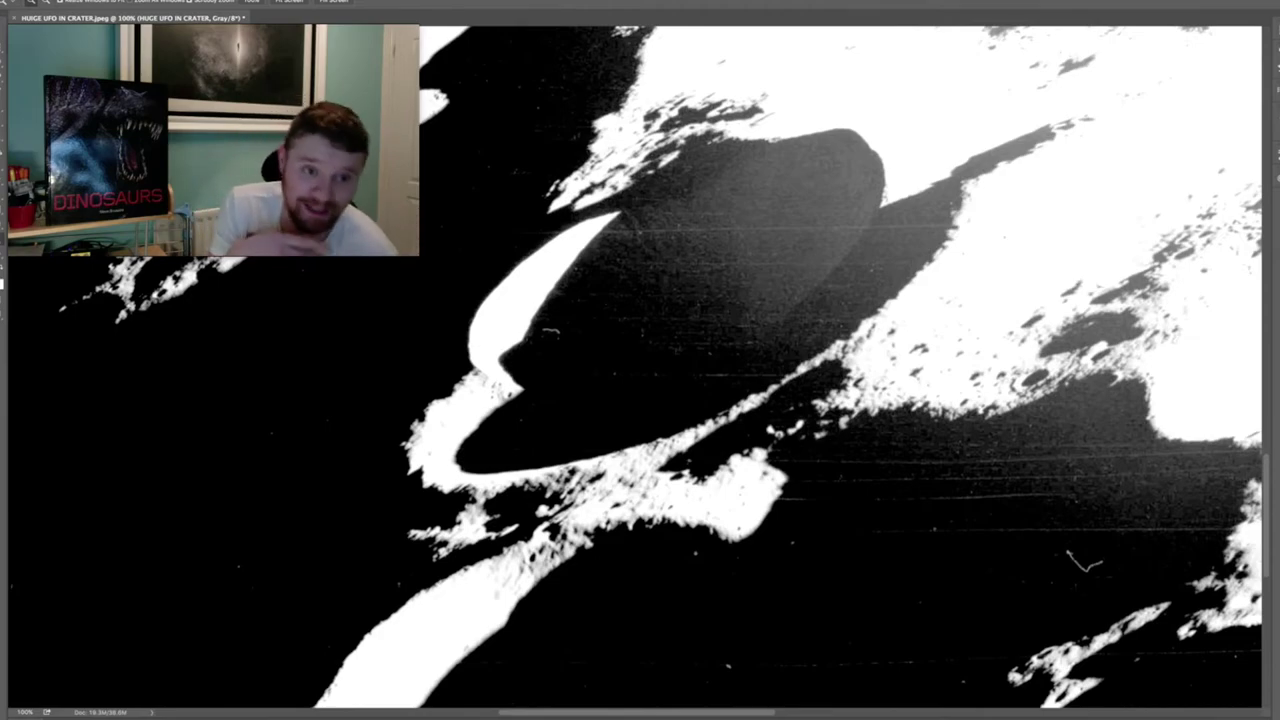
# Step backward three edits, forward two, then back one to soften the crater's contrast
pyautogui.click(115, 2)
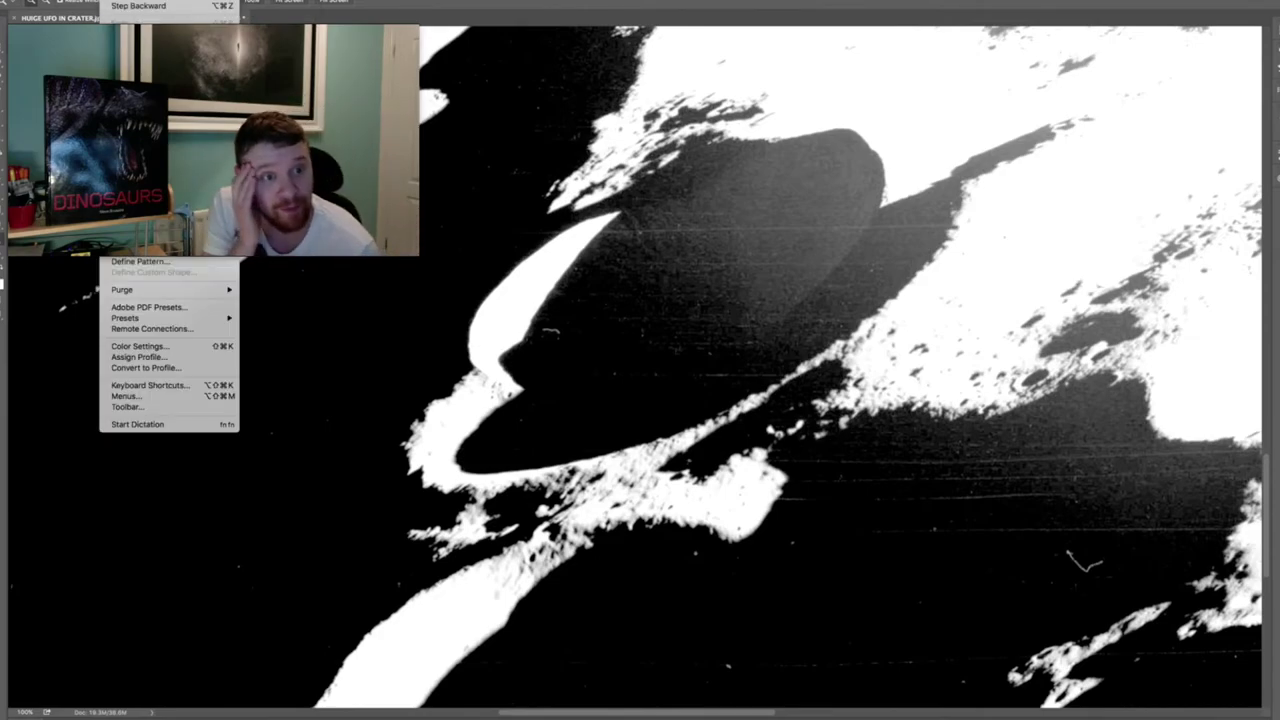
pyautogui.click(138, 5)
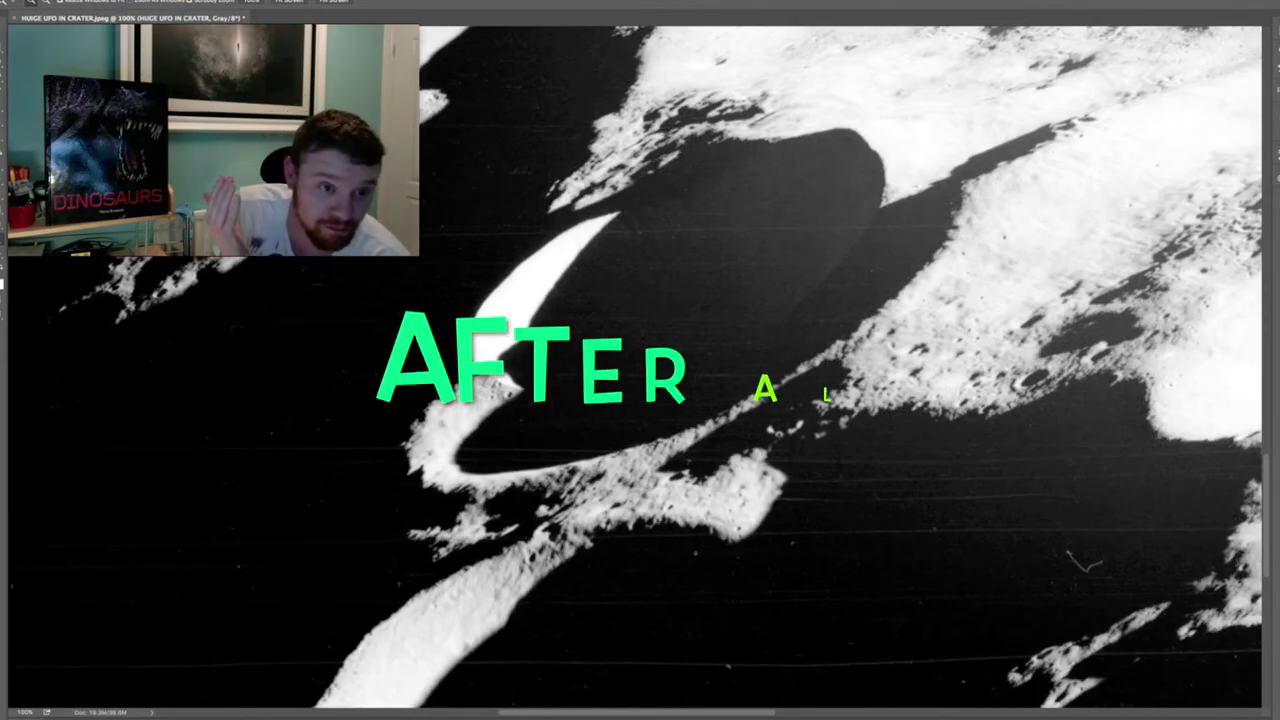
pyautogui.click(118, 2)
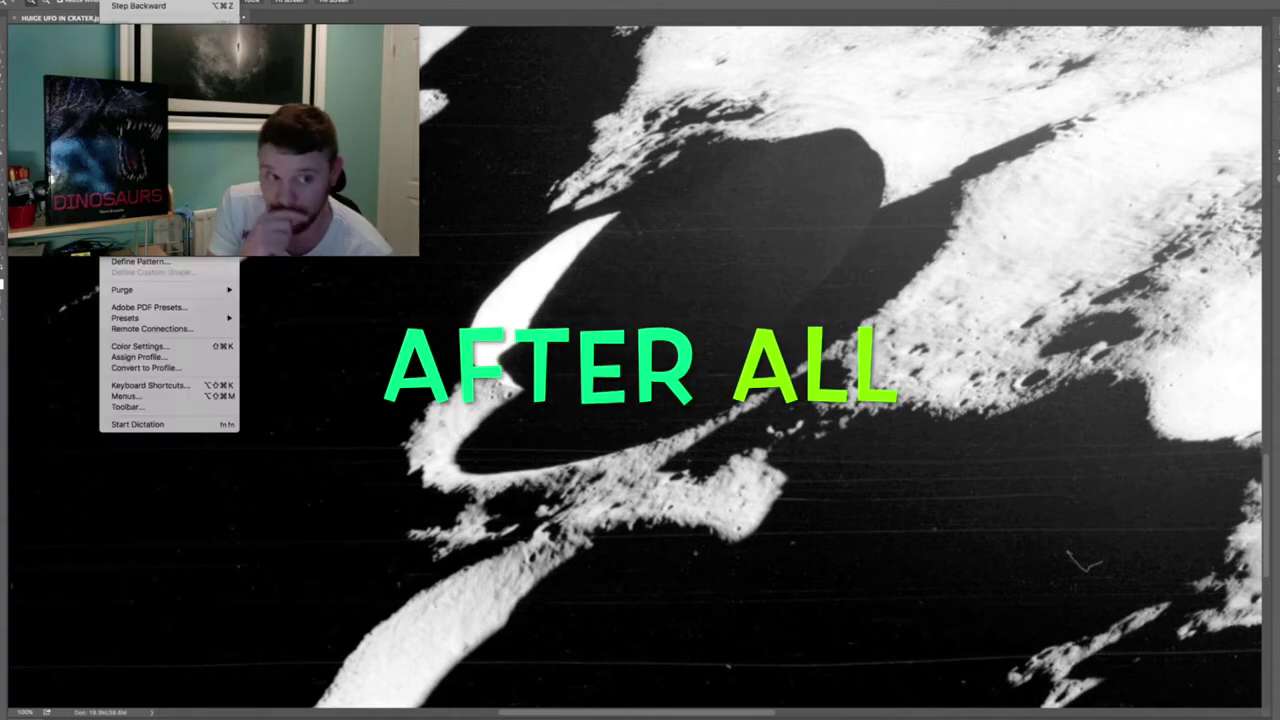
pyautogui.click(136, 6)
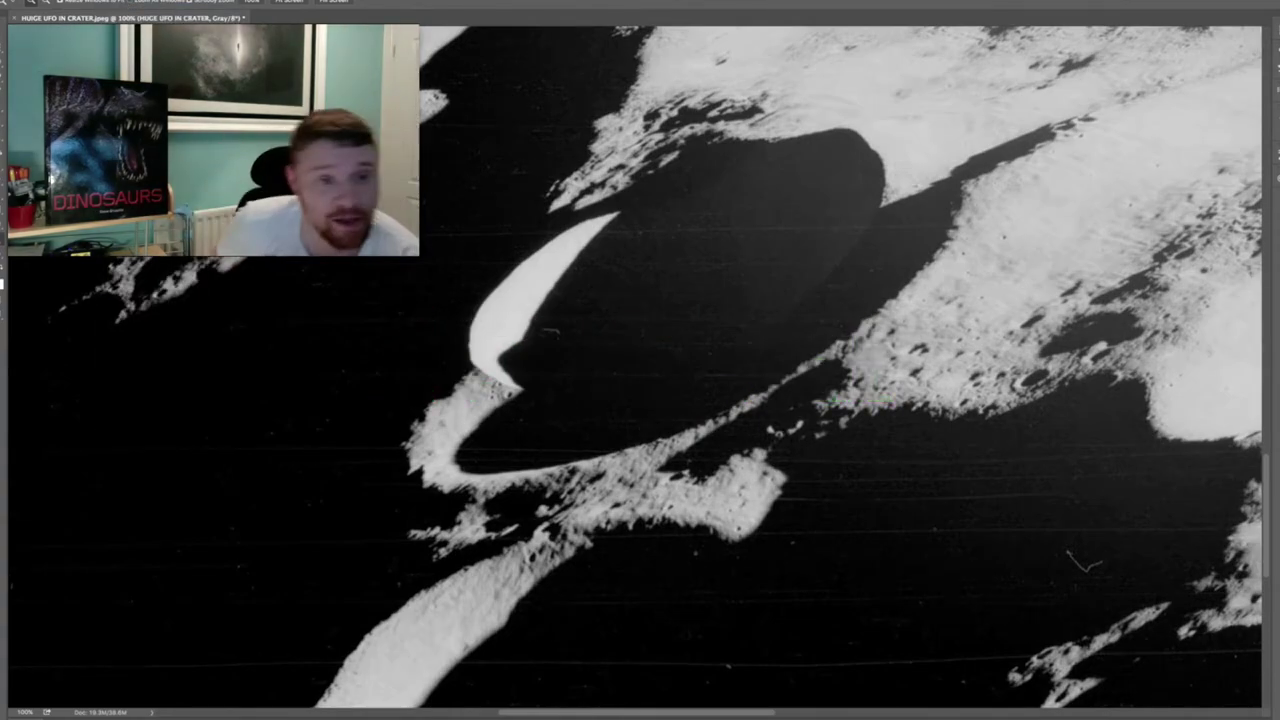
pyautogui.click(95, 5)
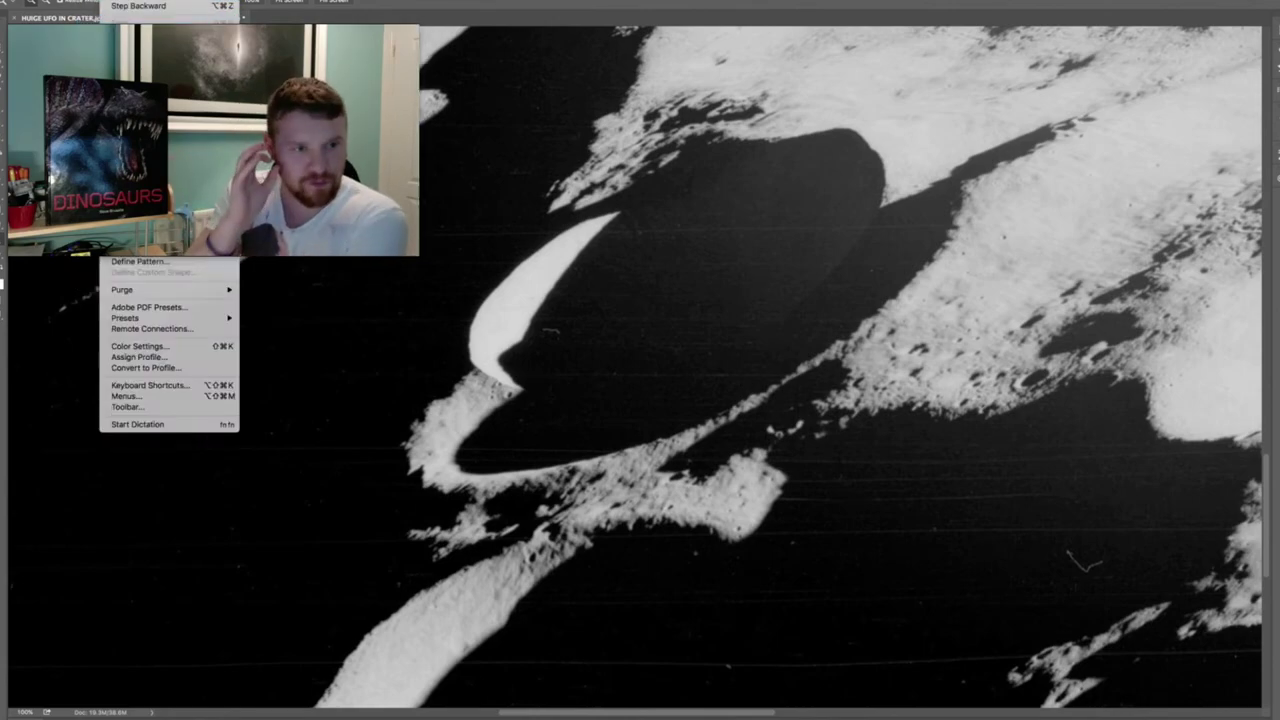
pyautogui.click(140, 5)
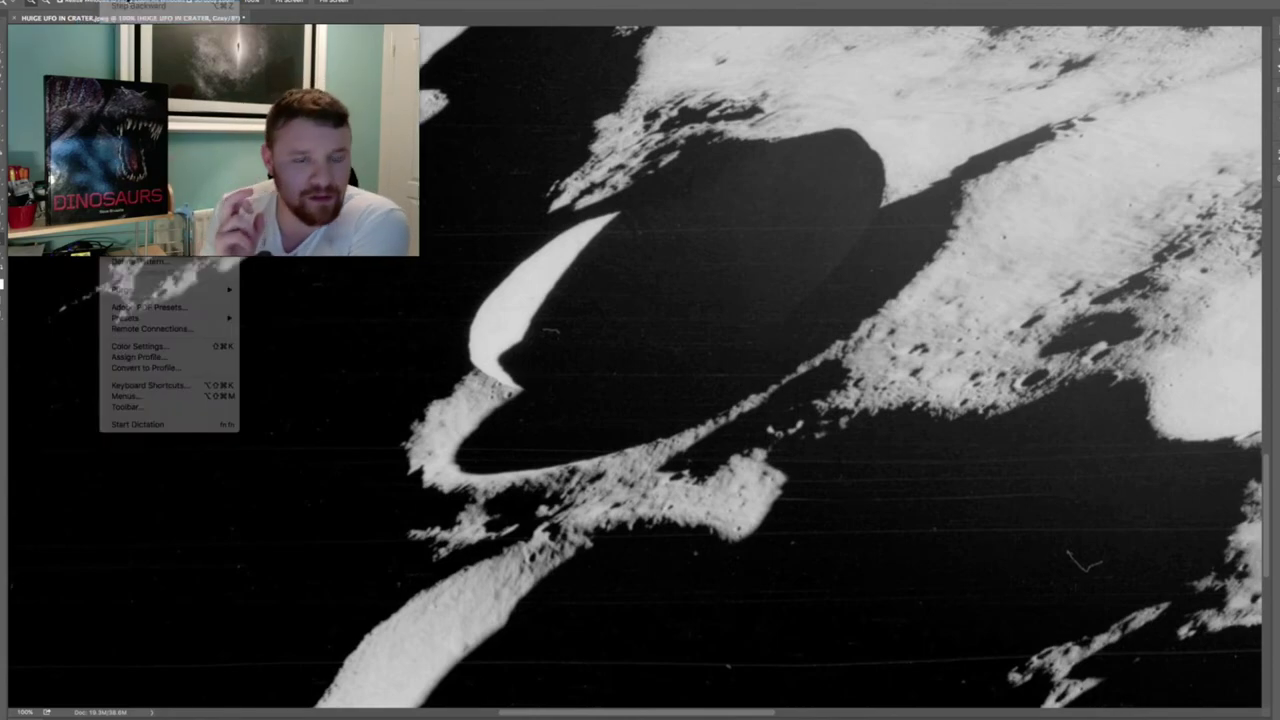
pyautogui.click(140, 5)
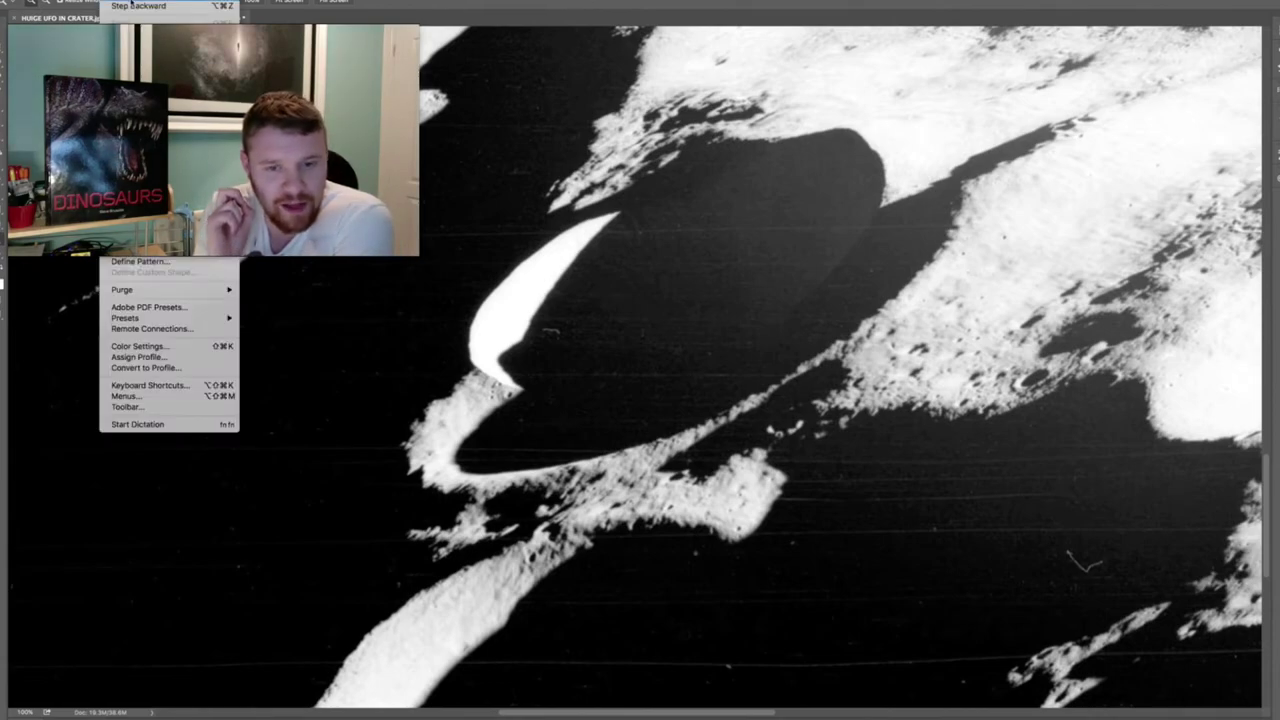
pyautogui.click(150, 45)
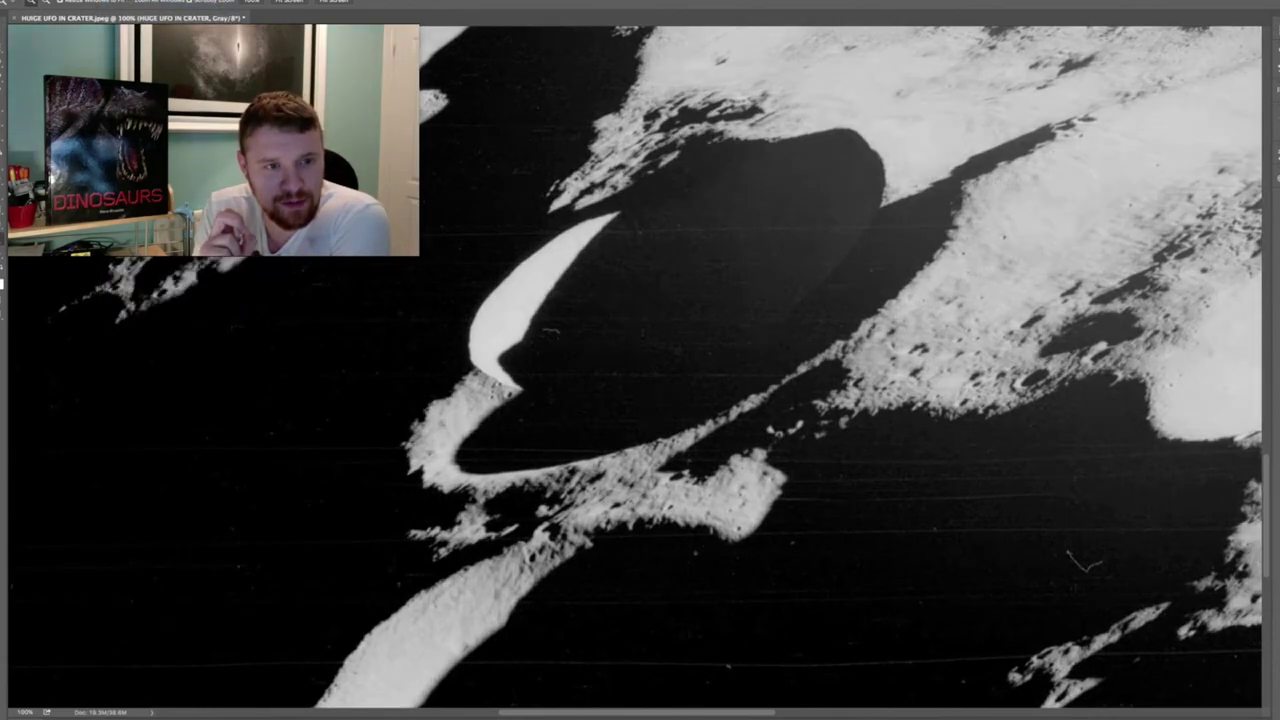
pyautogui.click(140, 5)
pyautogui.click(150, 50)
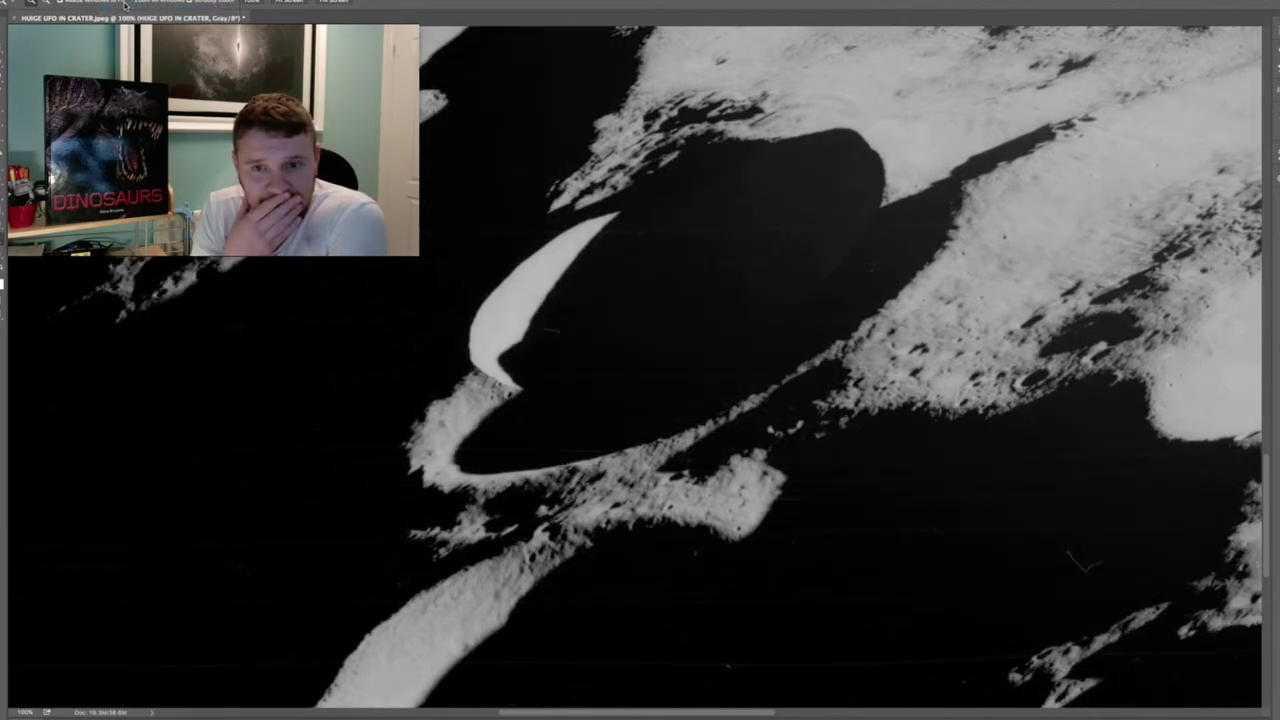
pyautogui.click(115, 3)
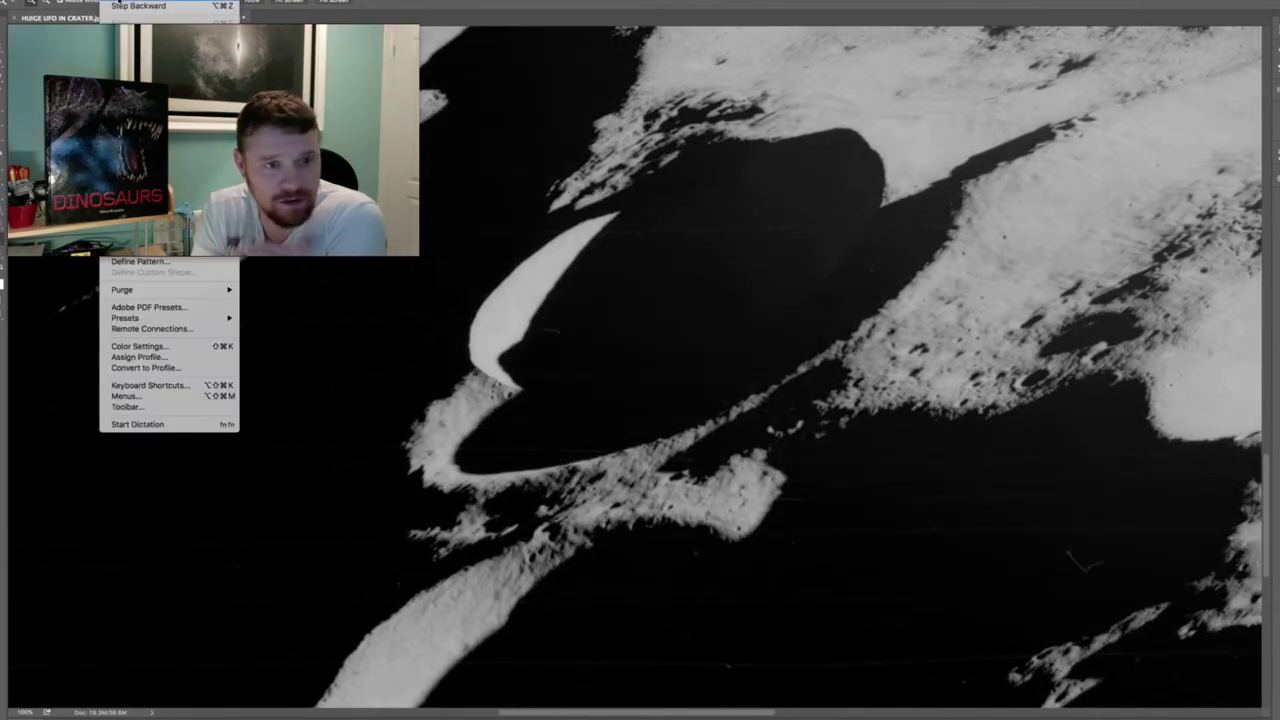
pyautogui.click(138, 5)
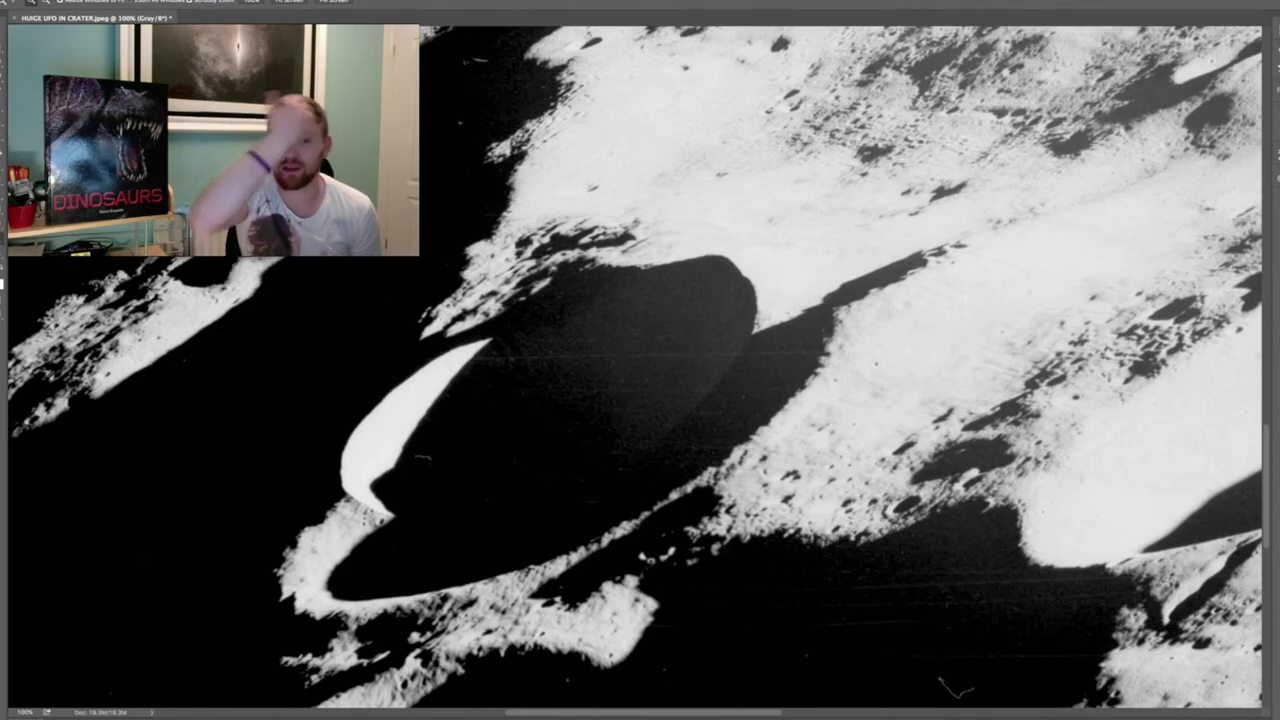
# Show the Filter > Sharpen submenu for the softened crater photo
pyautogui.click(185, 1)
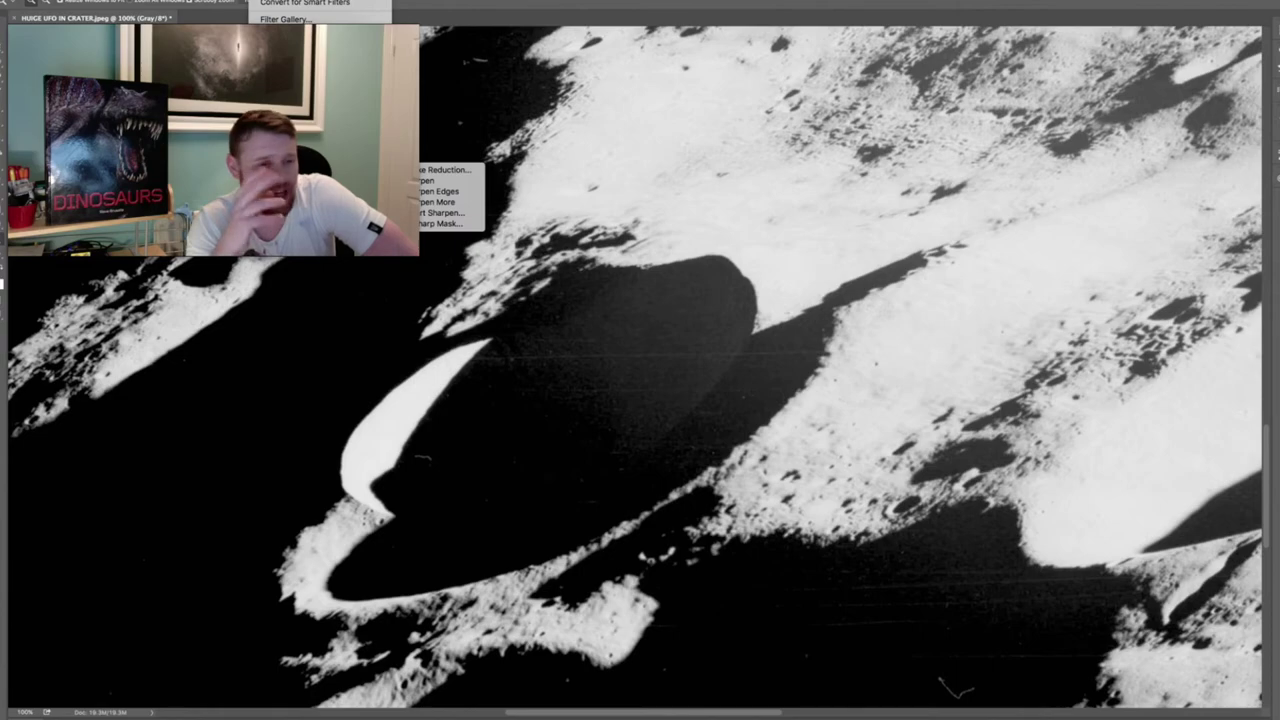
# Apply Sharpen Edges and pan to inspect the crater's dark oval and crescent rim
pyautogui.click(428, 181)
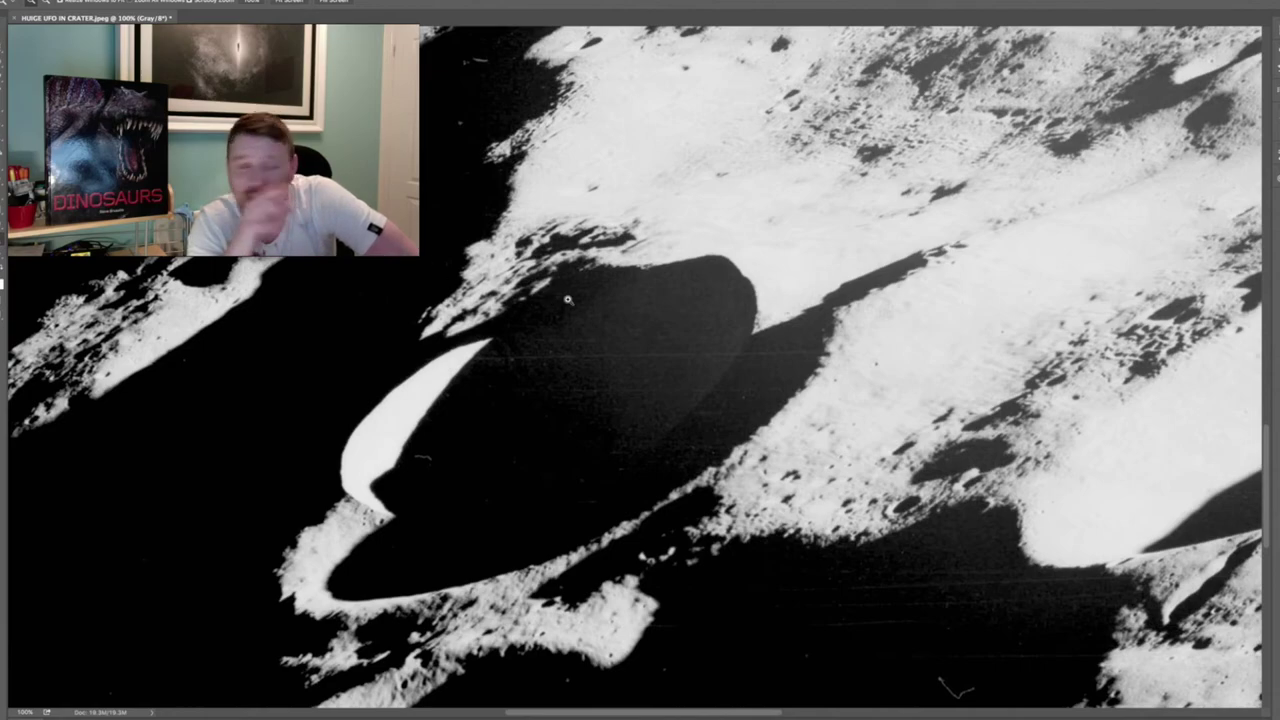
pyautogui.scroll(-2, 576, 297)
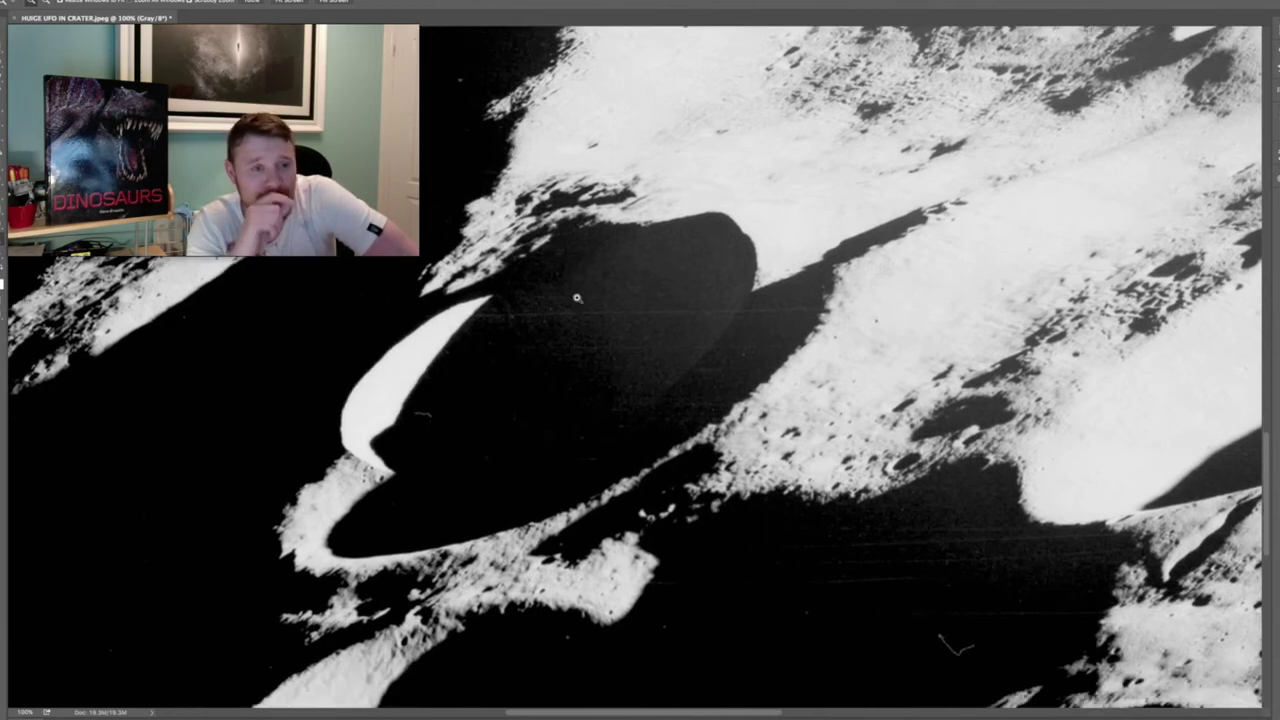
pyautogui.hscroll(-2, 576, 309)
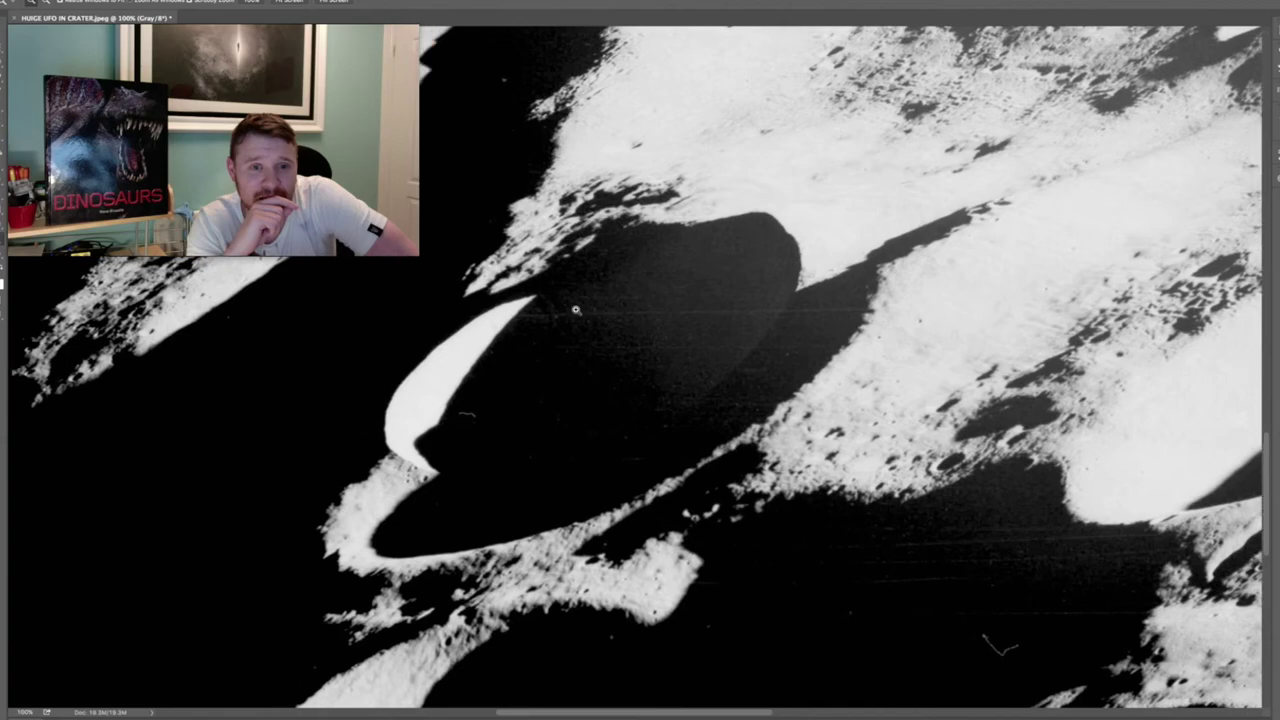
pyautogui.hscroll(-2, 576, 309)
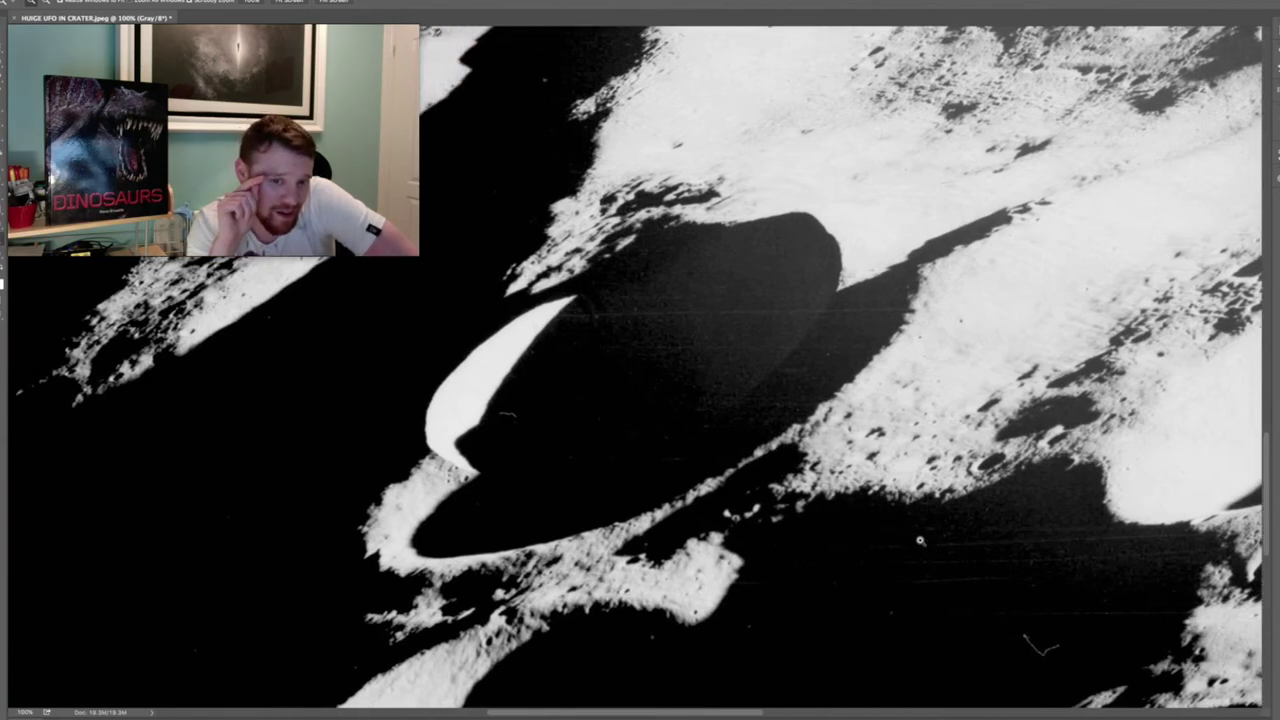